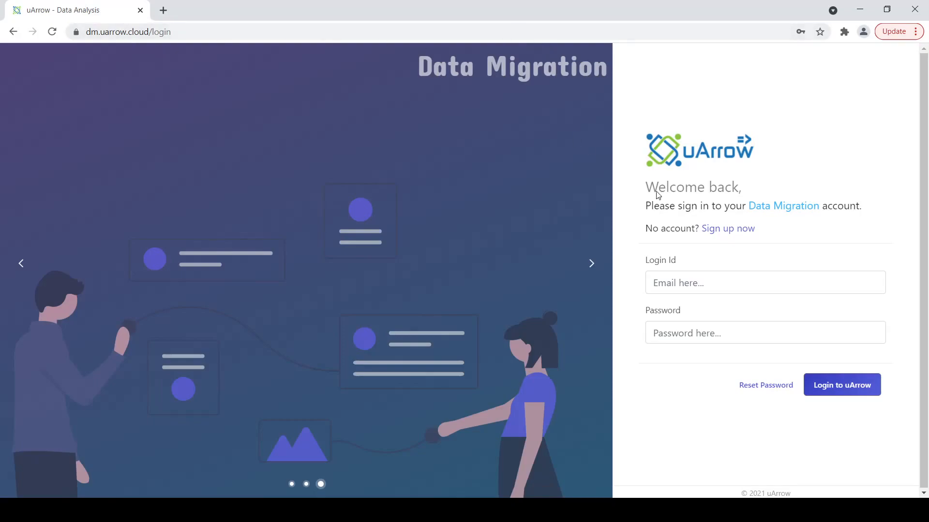
# Step: Log in to uArrow with the autofilled saved login id and the account password
pyautogui.click(731, 288)
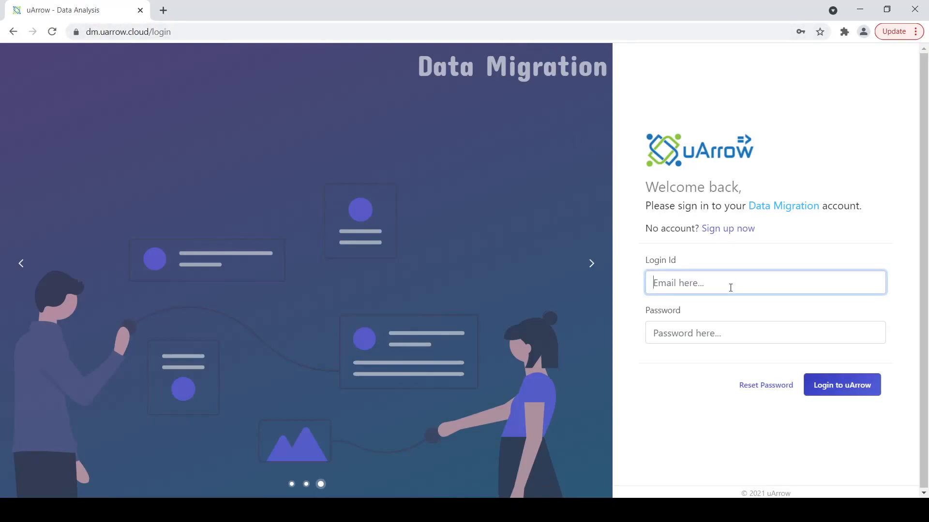
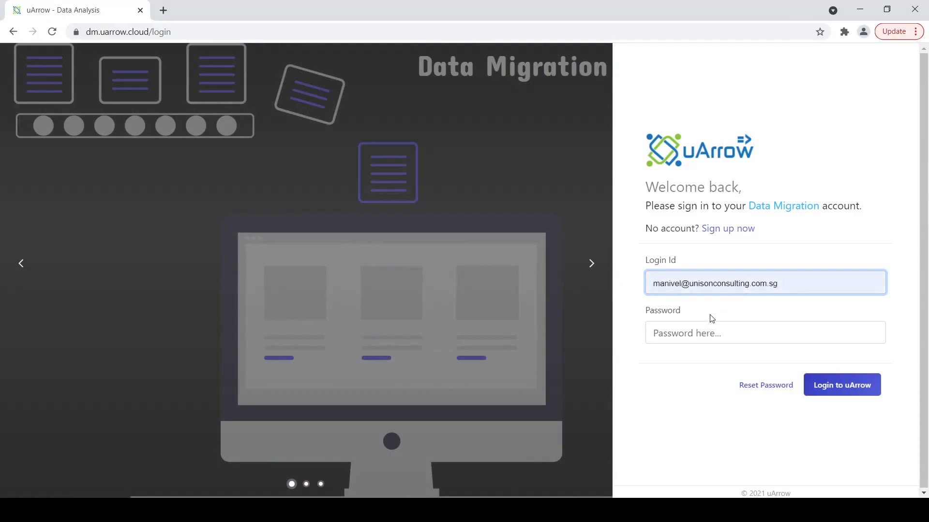
pyautogui.click(709, 319)
pyautogui.click(708, 329)
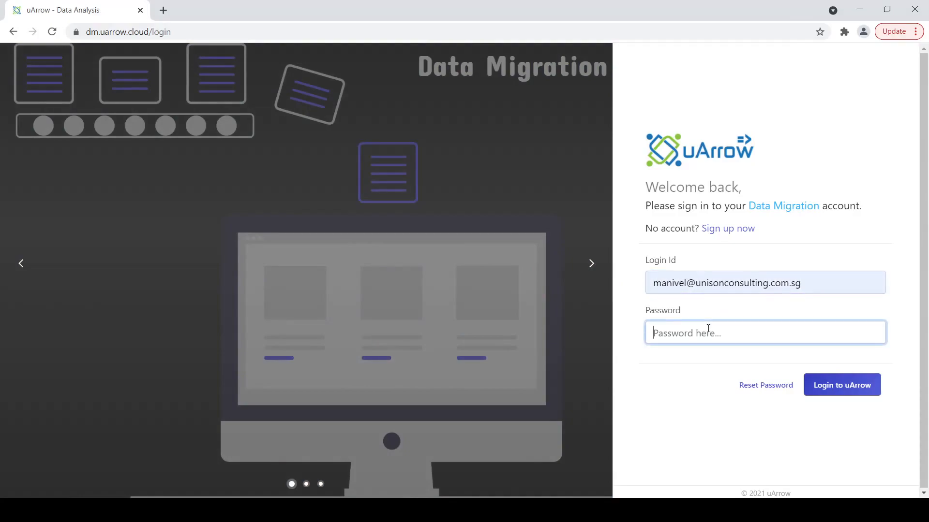
pyautogui.write('****')
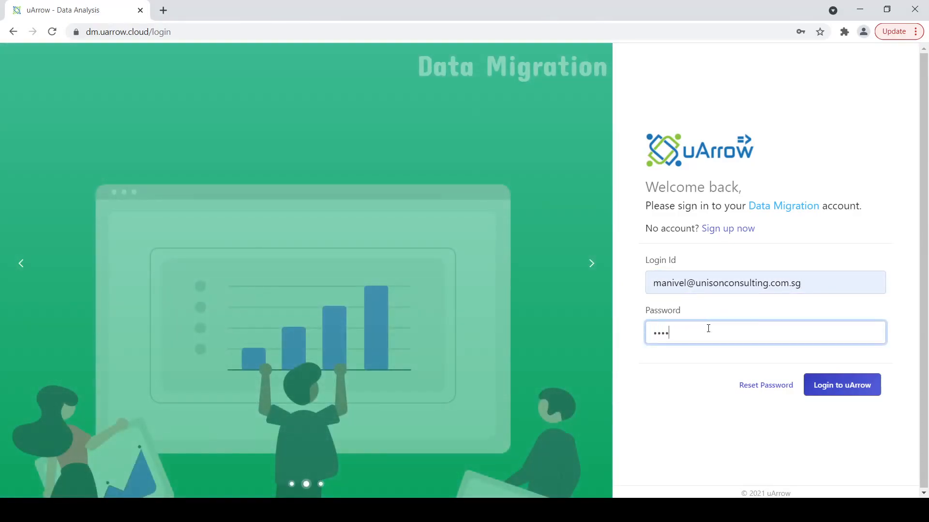
pyautogui.write('*****')
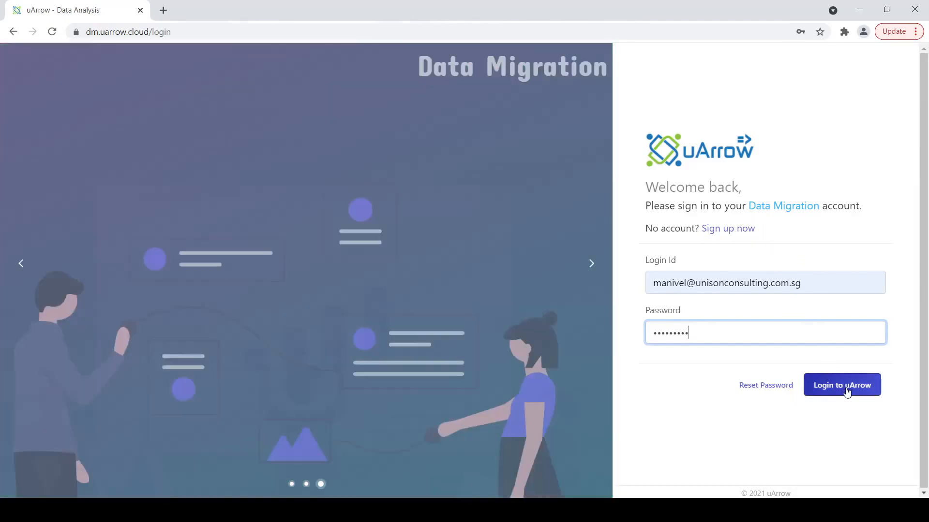
pyautogui.click(847, 392)
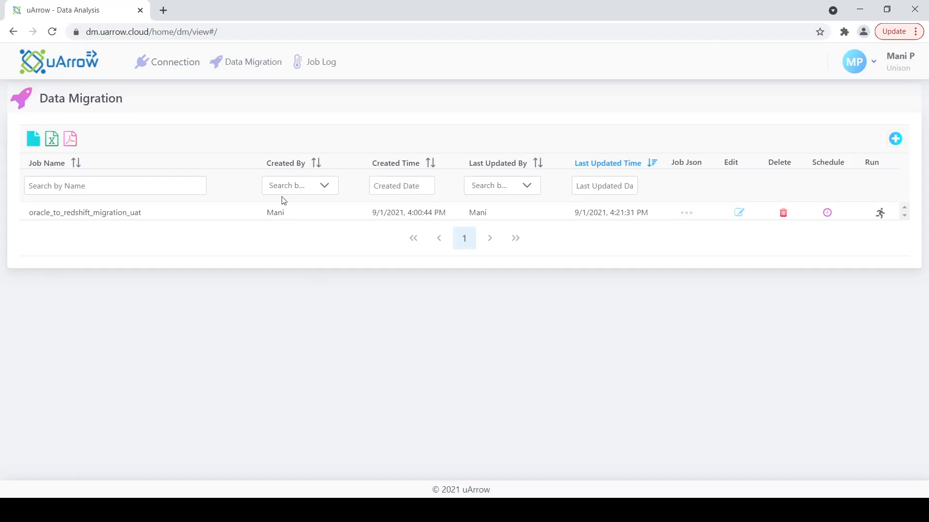
# Step: Browse the Connection page's SQL, cloud warehouse, cloud storage, file upload and Hadoop connector tiles
pyautogui.click(172, 68)
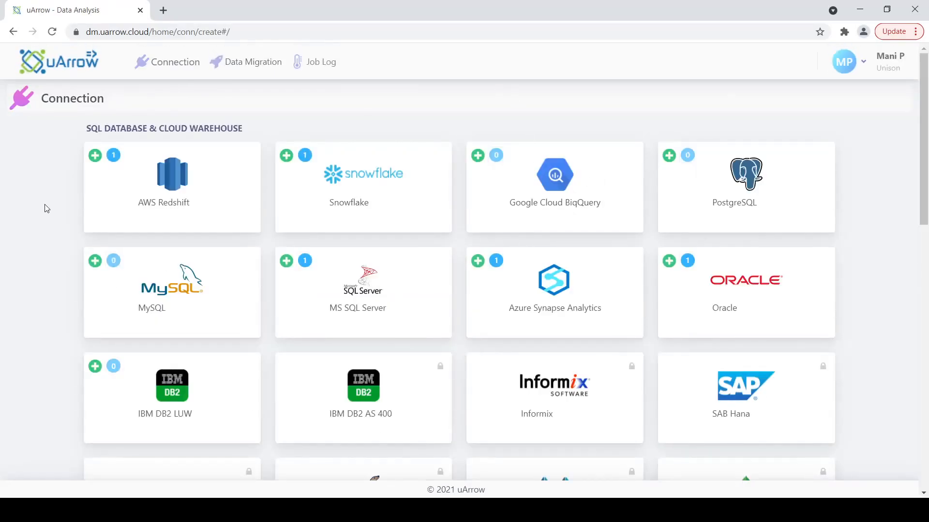
pyautogui.scroll(-3, 47, 205)
pyautogui.scroll(3, 46, 206)
pyautogui.scroll(-8, 260, 211)
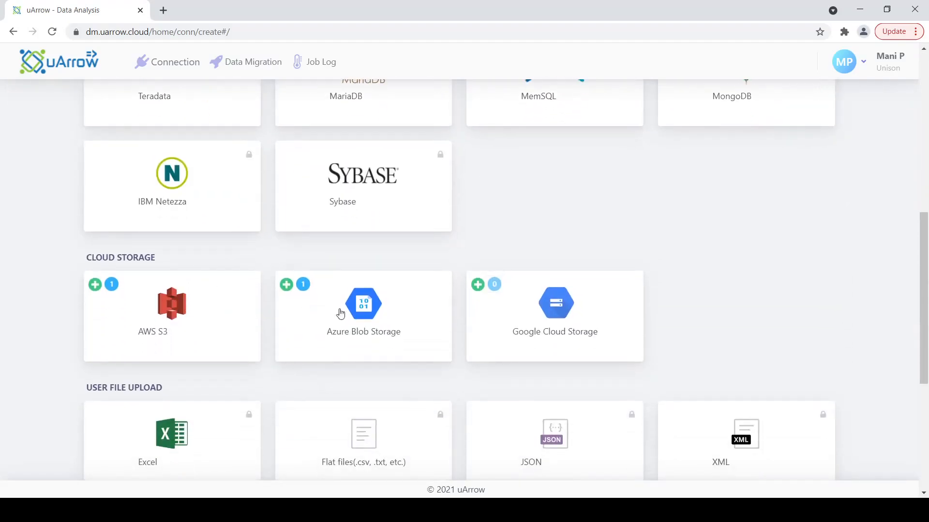
pyautogui.scroll(-4, 247, 205)
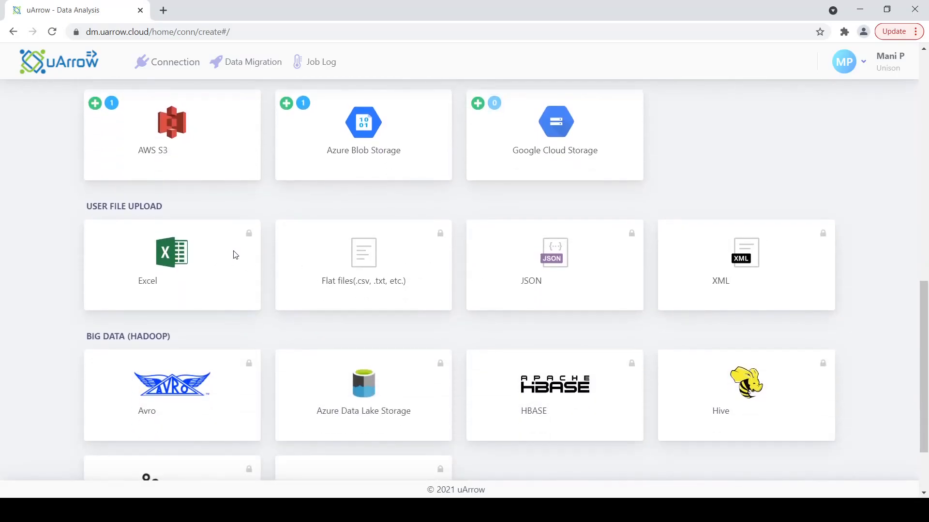
pyautogui.scroll(-2, 234, 254)
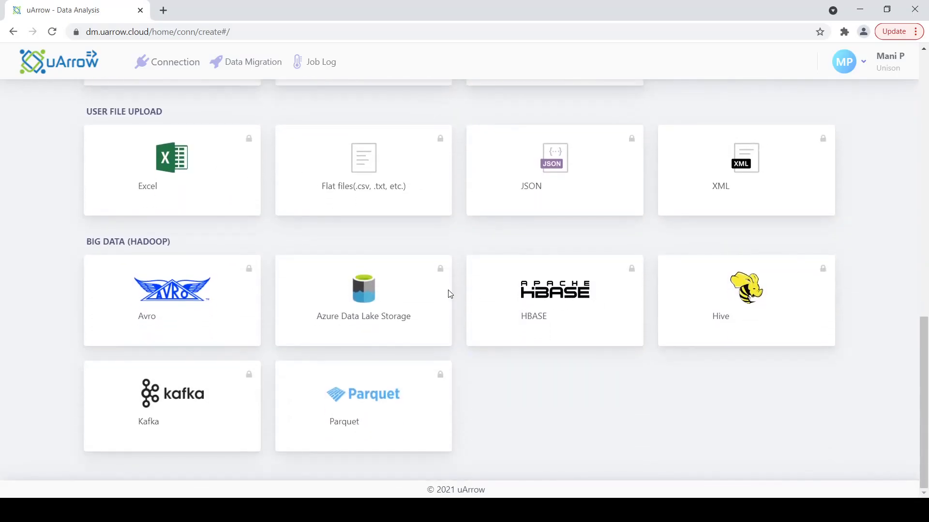
pyautogui.scroll(12, 448, 292)
pyautogui.scroll(3, 448, 290)
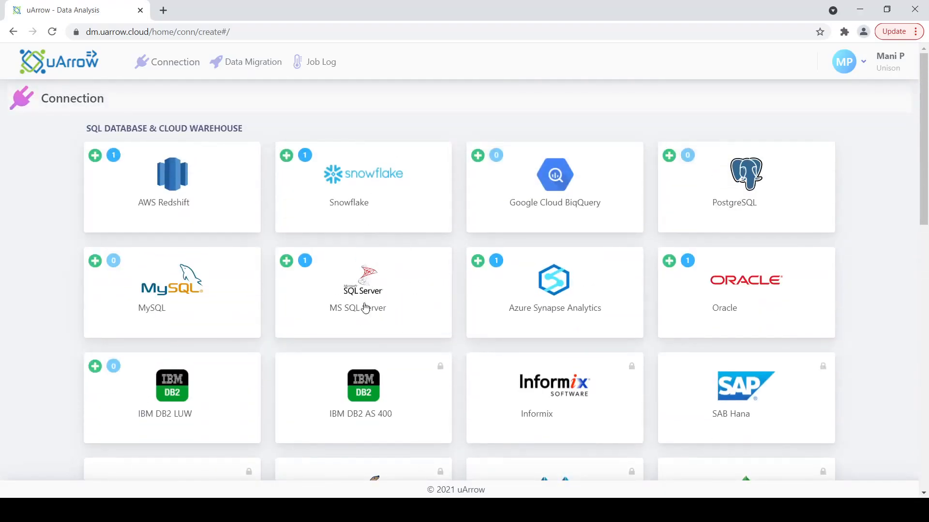
# Step: Open the sqlserver_sales_db MS SQL Server connection for editing
pyautogui.click(383, 292)
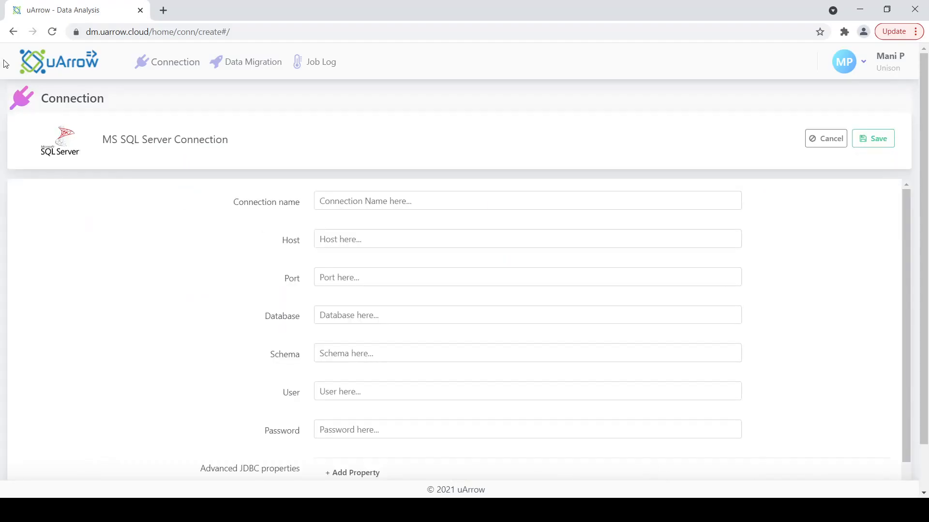
pyautogui.click(182, 65)
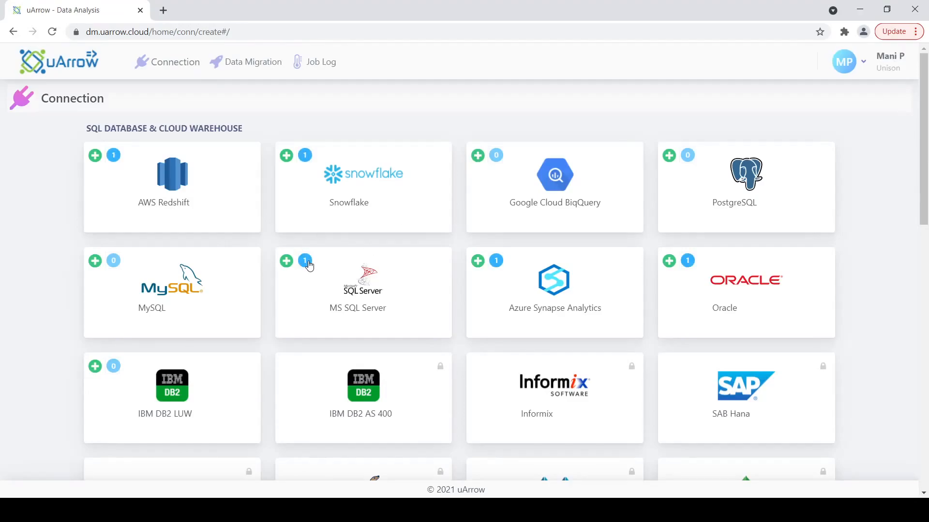
pyautogui.click(305, 261)
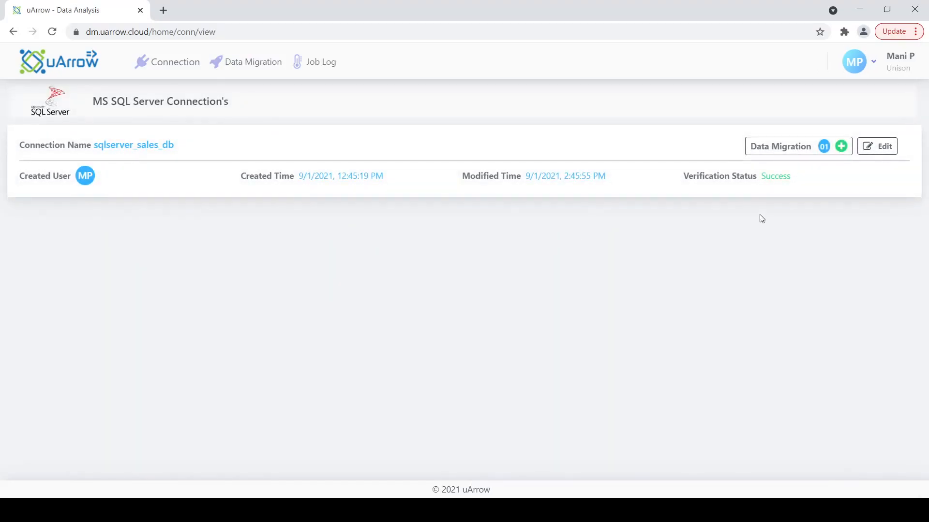
pyautogui.click(878, 146)
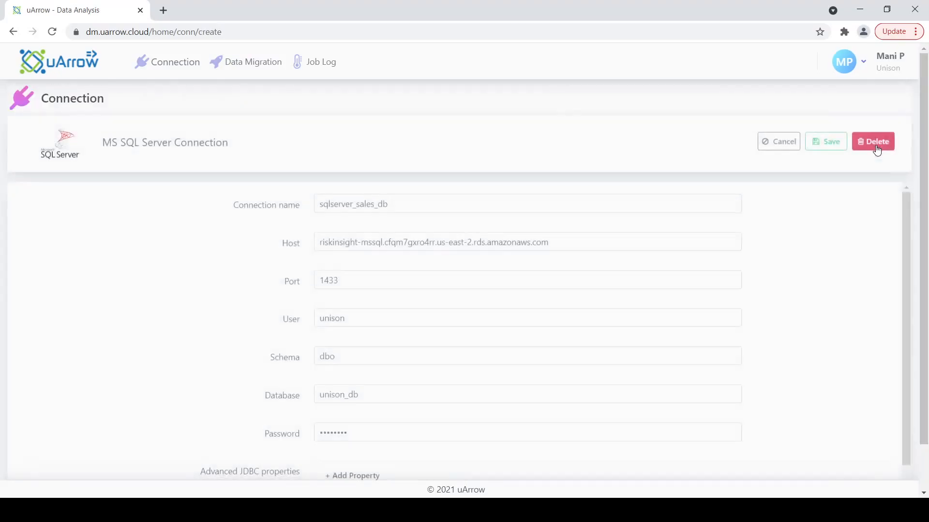
# Step: Validate sqlserver_sales_db to a Success status and save the connection
pyautogui.scroll(-1, 547, 254)
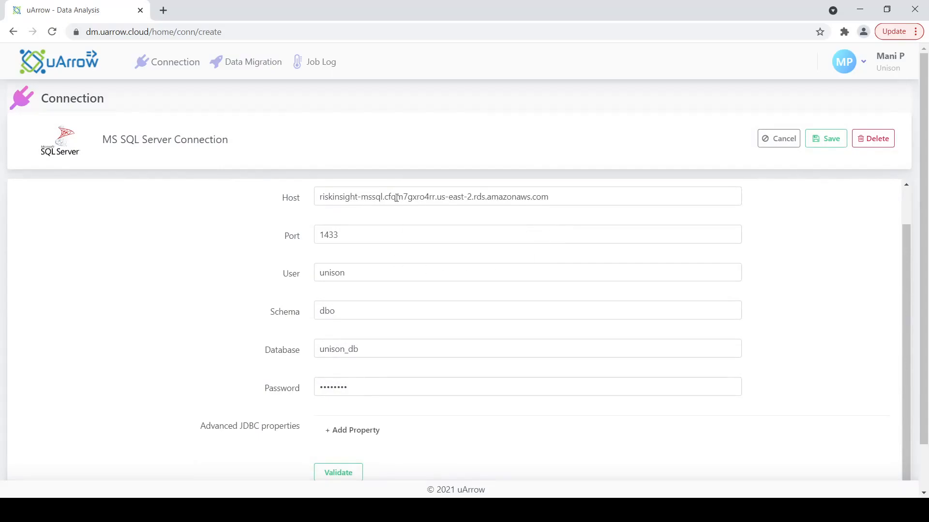
pyautogui.scroll(1, 450, 287)
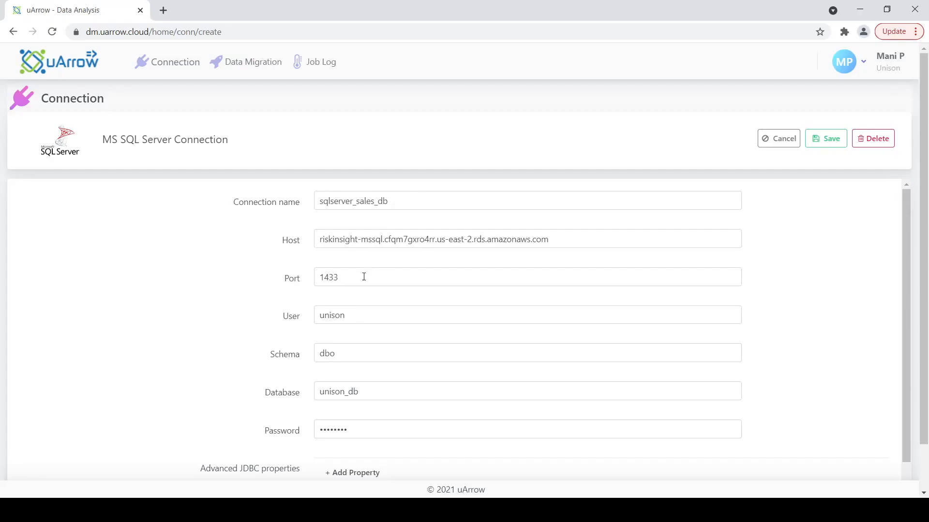
pyautogui.scroll(-1, 375, 257)
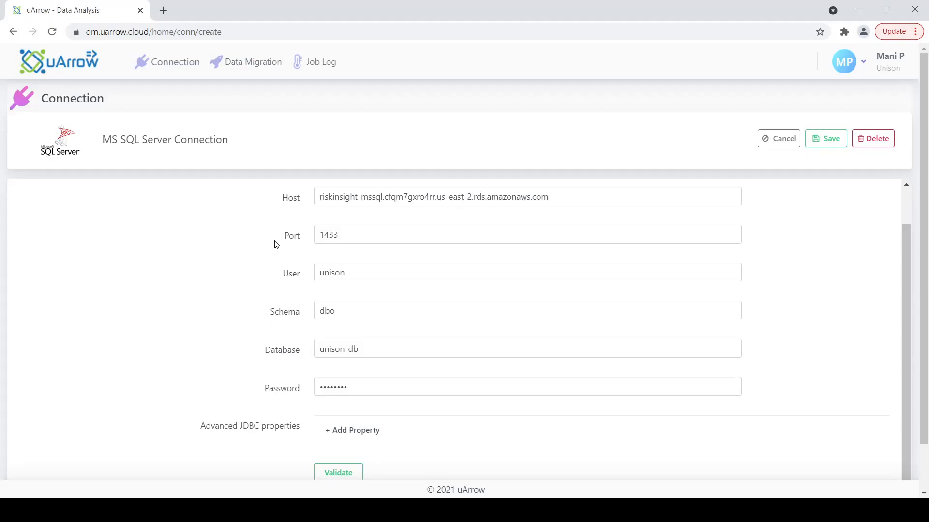
pyautogui.scroll(1, 326, 227)
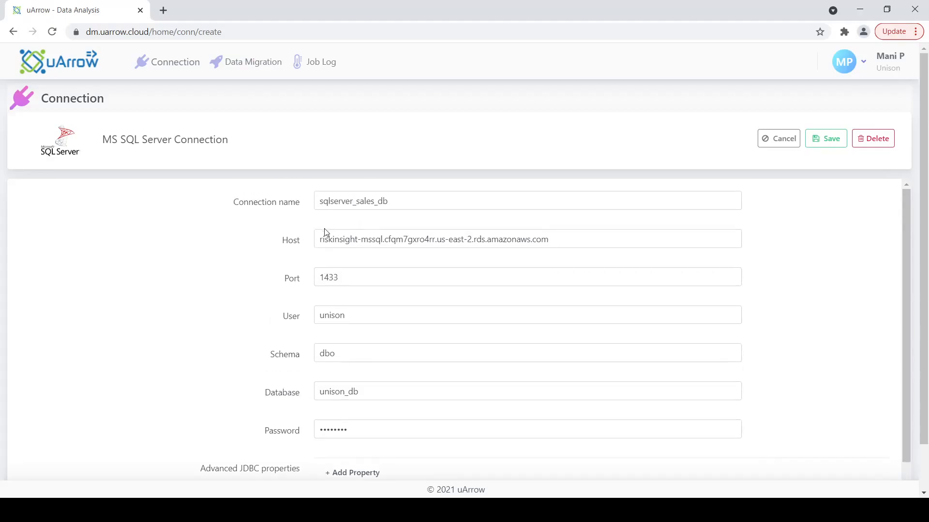
pyautogui.scroll(-1, 320, 230)
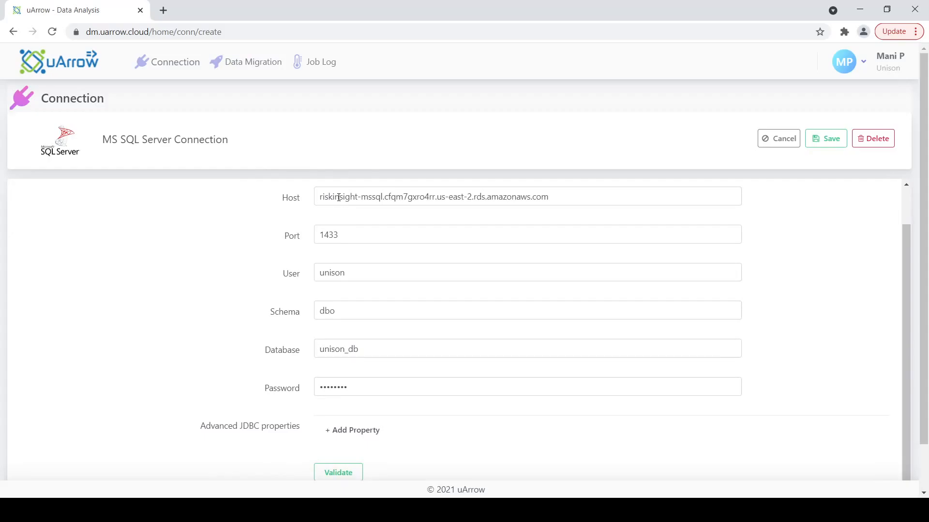
pyautogui.click(345, 473)
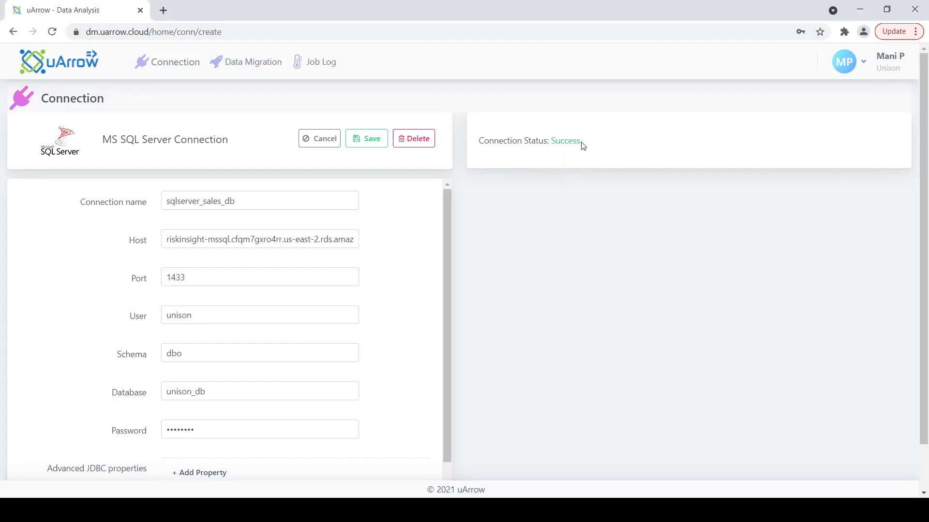
pyautogui.click(368, 140)
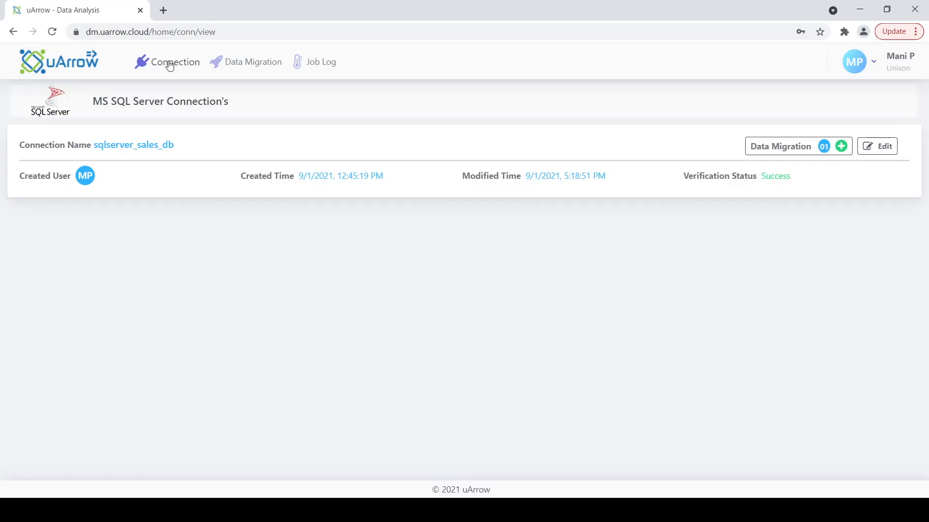
# Step: Open the azure_blob_us_east_source_stage Azure Blob Storage connection for editing
pyautogui.click(169, 66)
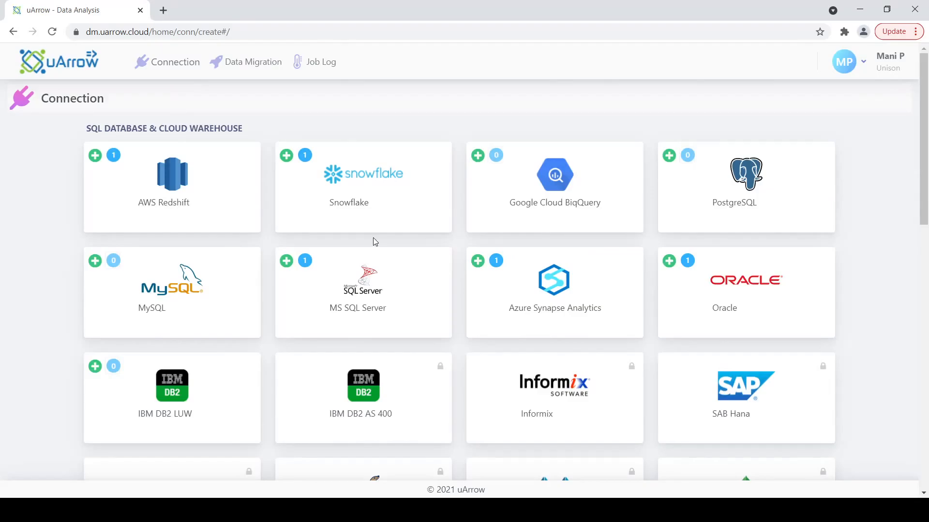
pyautogui.scroll(-3, 375, 241)
pyautogui.scroll(-6, 375, 242)
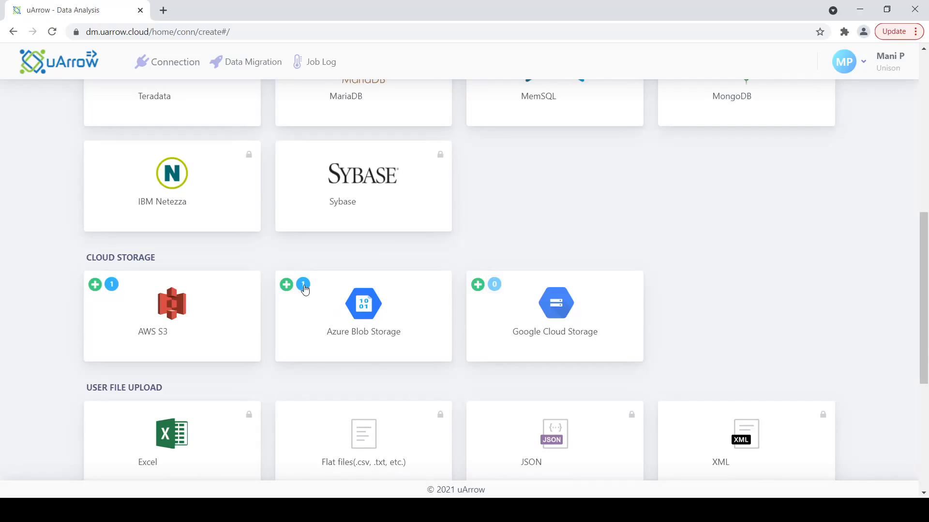
pyautogui.click(303, 285)
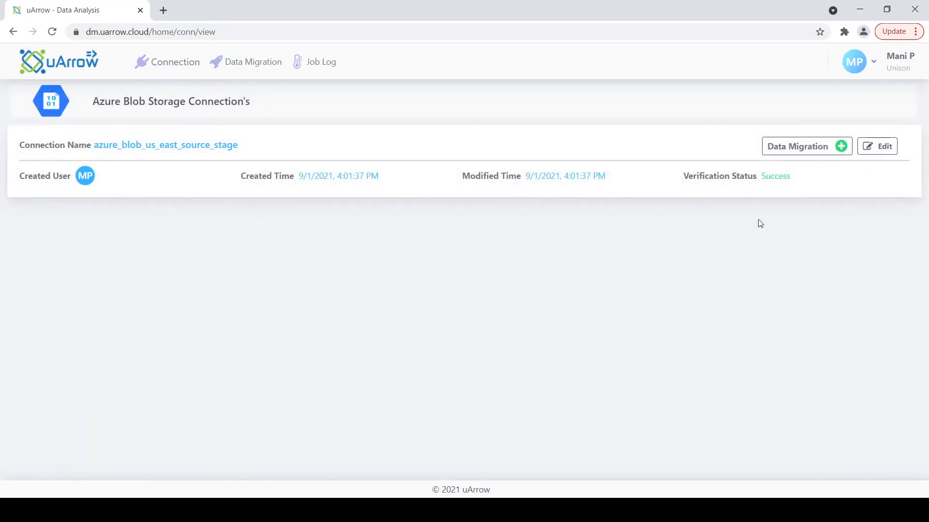
pyautogui.click(887, 150)
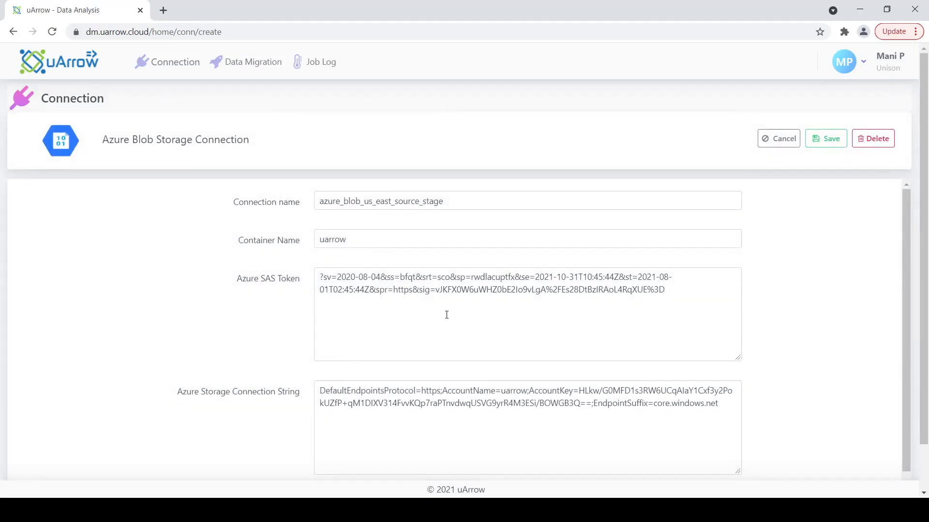
# Step: Validate azure_blob_us_east_source_stage until Connection Status shows Success, then save it
pyautogui.scroll(-1, 447, 315)
pyautogui.scroll(1, 433, 353)
pyautogui.doubleClick(336, 240)
pyautogui.doubleClick(273, 280)
pyautogui.scroll(-1, 391, 362)
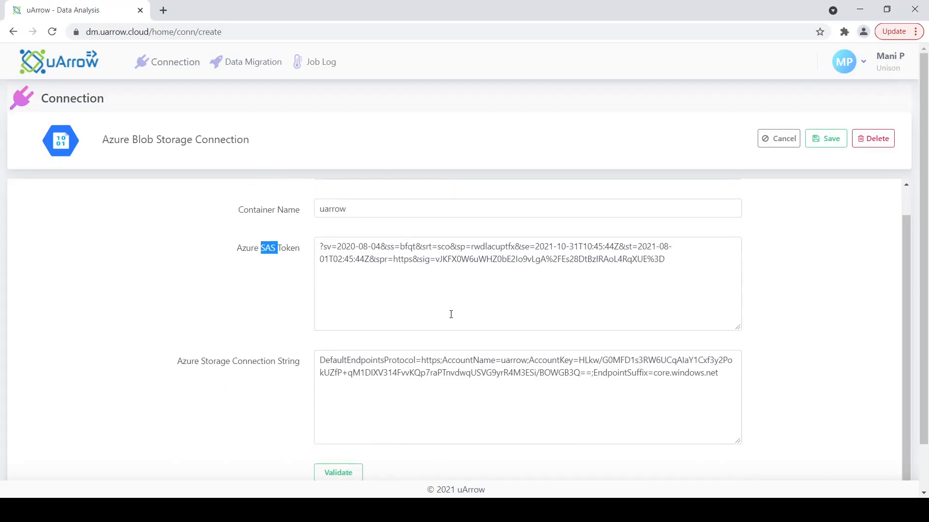
pyautogui.click(351, 476)
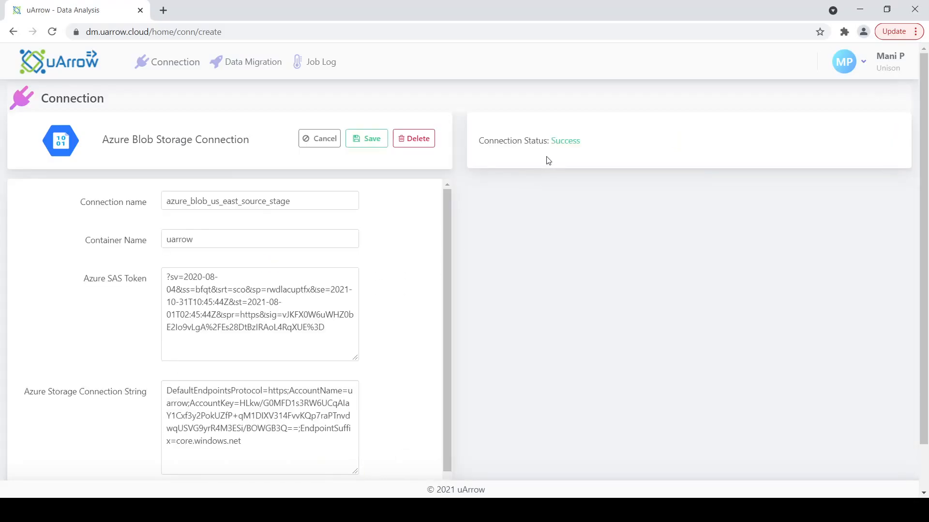
pyautogui.click(370, 139)
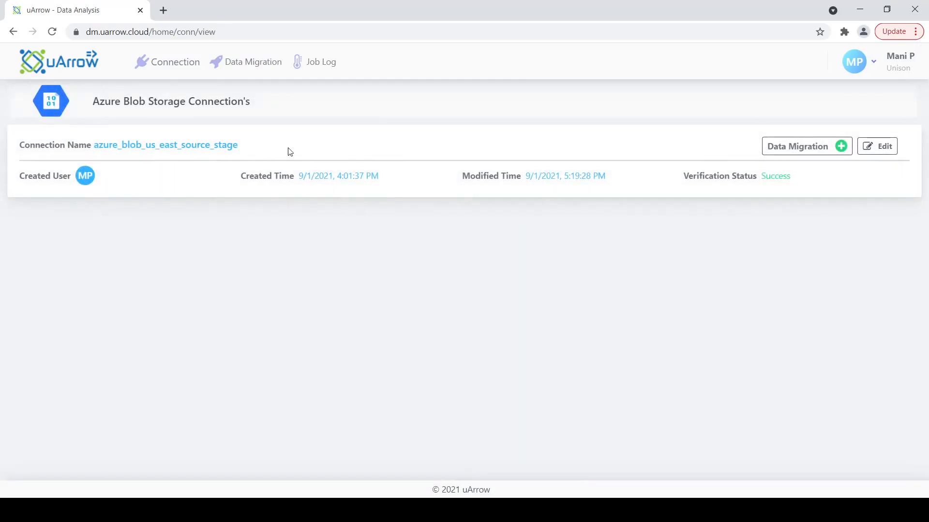
# Step: Open Azure_synapse_target_warehouse for editing, showing port 1433, schema dbo and database uarrow-dw
pyautogui.click(176, 66)
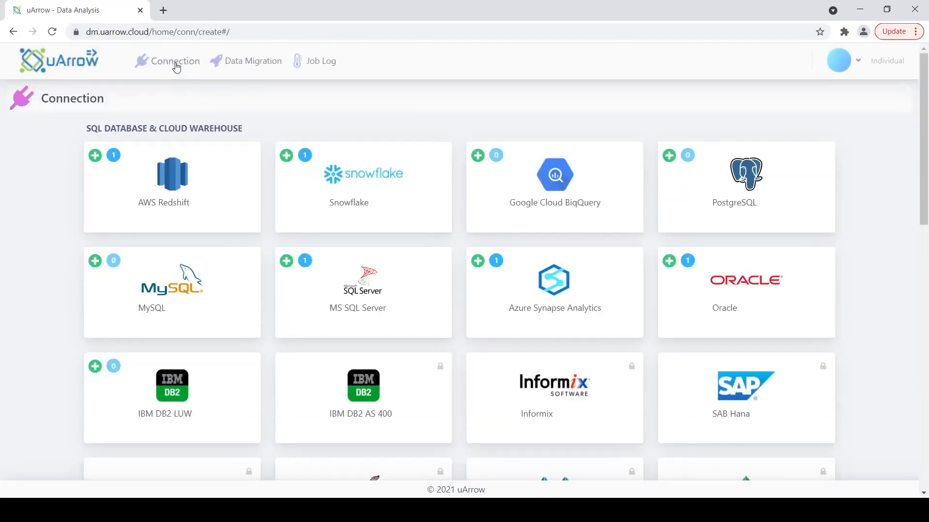
pyautogui.scroll(-4, 380, 312)
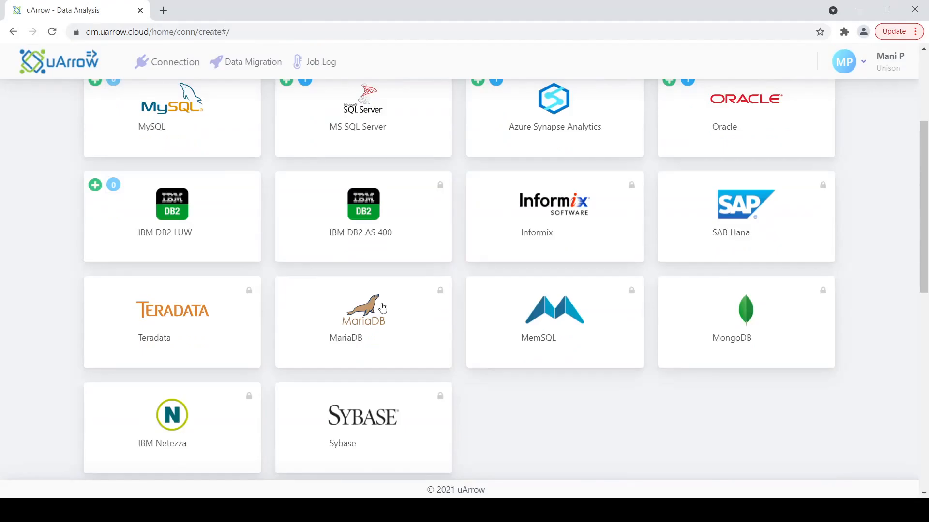
pyautogui.scroll(3, 382, 308)
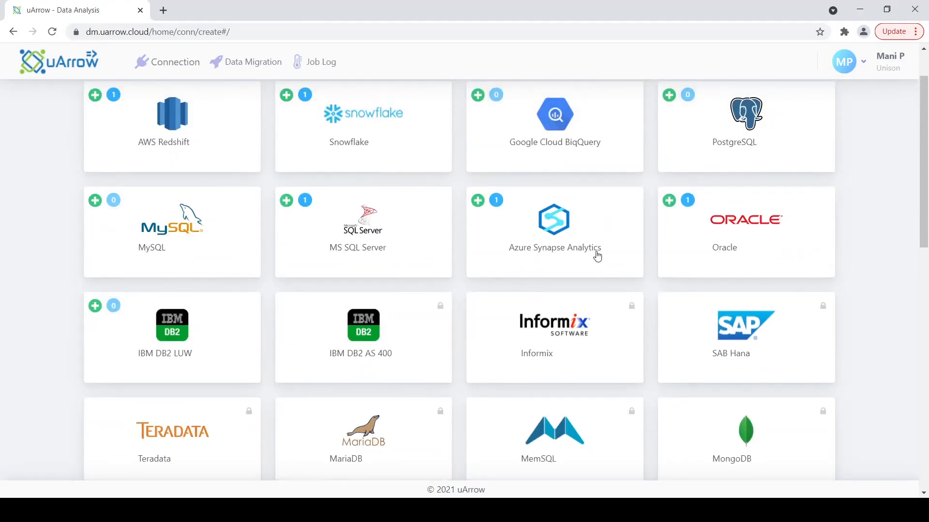
pyautogui.click(496, 201)
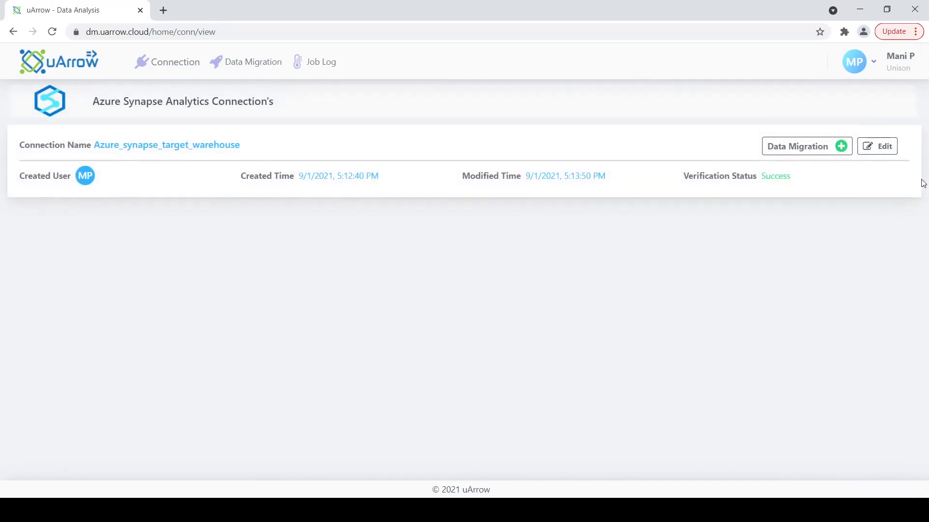
pyautogui.click(890, 147)
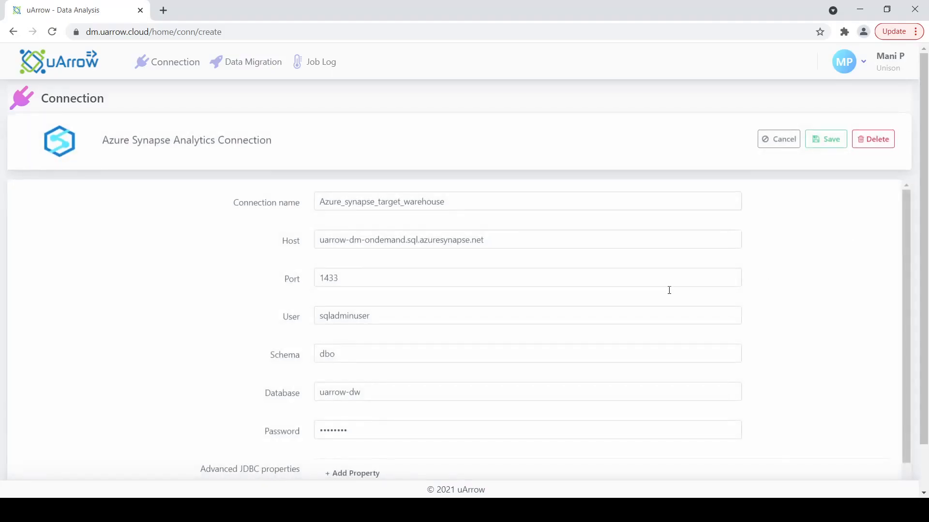
# Step: Validate Azure_synapse_target_warehouse until Connection Status shows Success, then save it
pyautogui.scroll(-2, 357, 214)
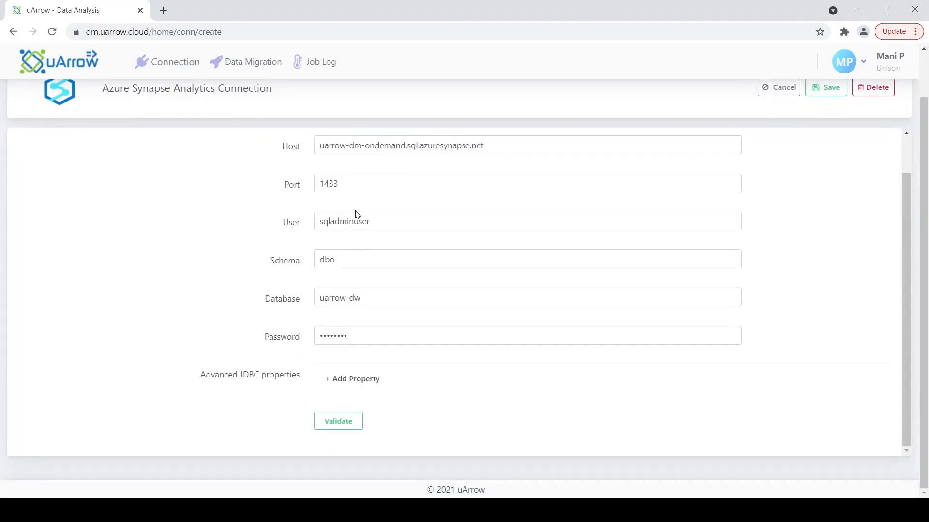
pyautogui.scroll(1, 357, 215)
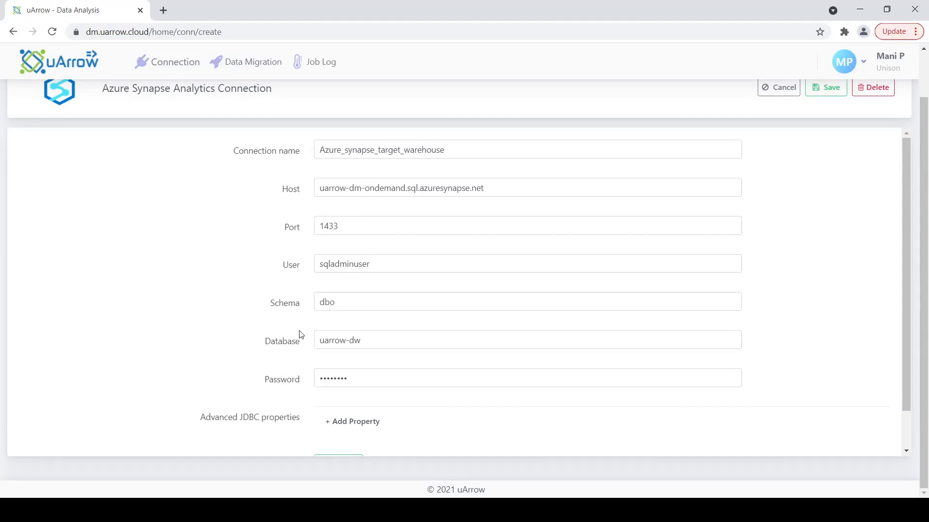
pyautogui.scroll(-1, 356, 395)
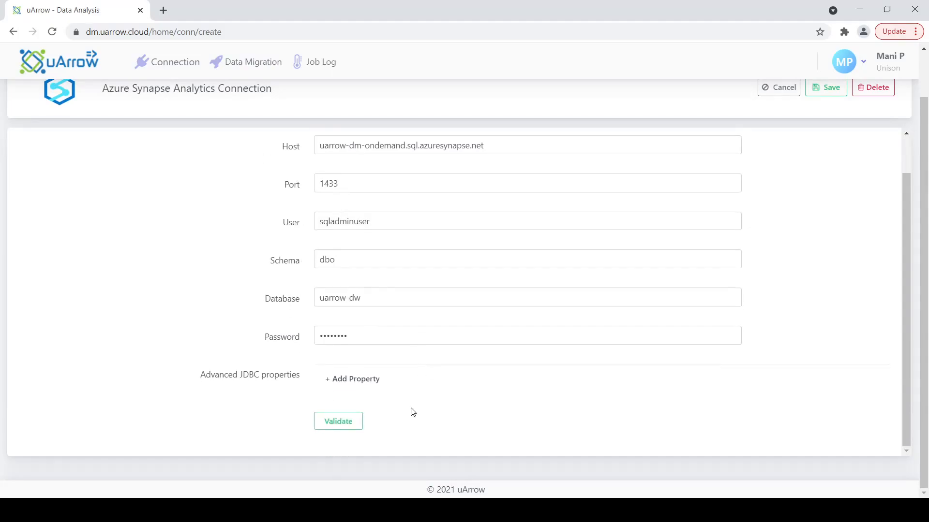
pyautogui.click(363, 430)
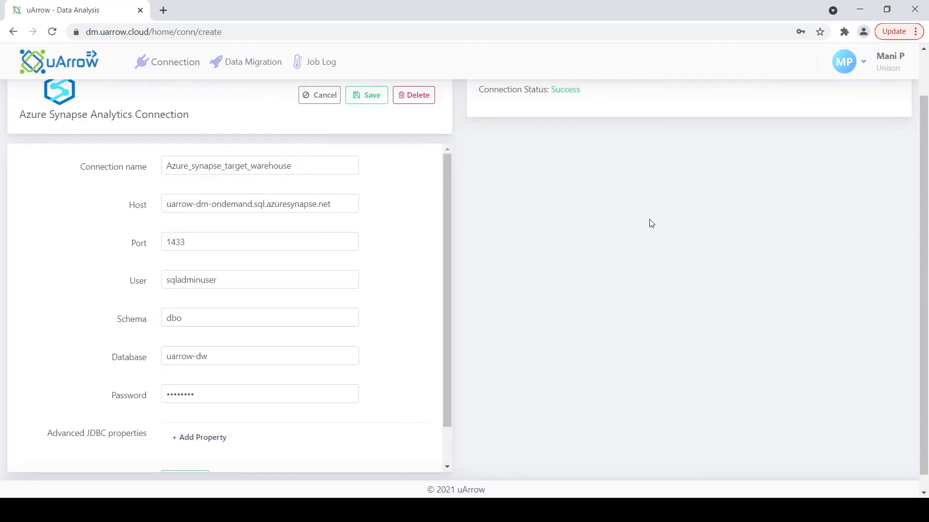
pyautogui.scroll(1, 648, 222)
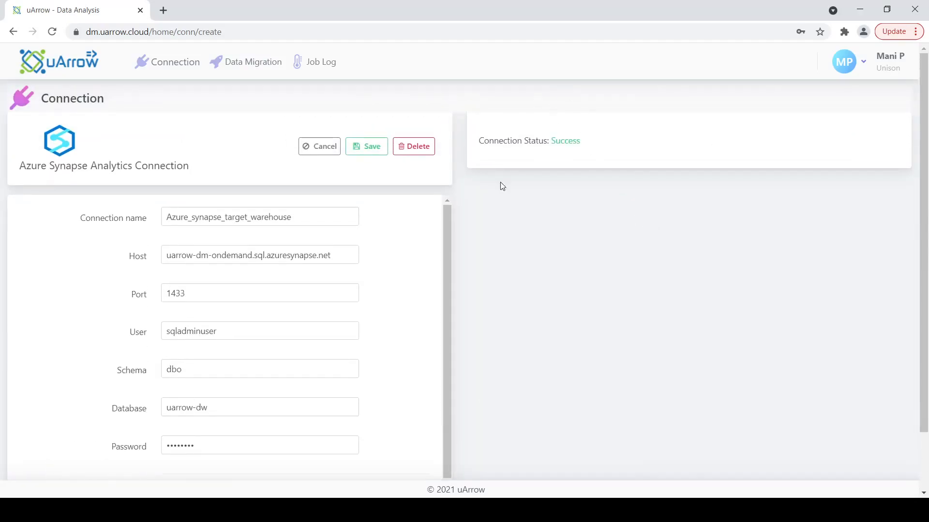
pyautogui.click(375, 148)
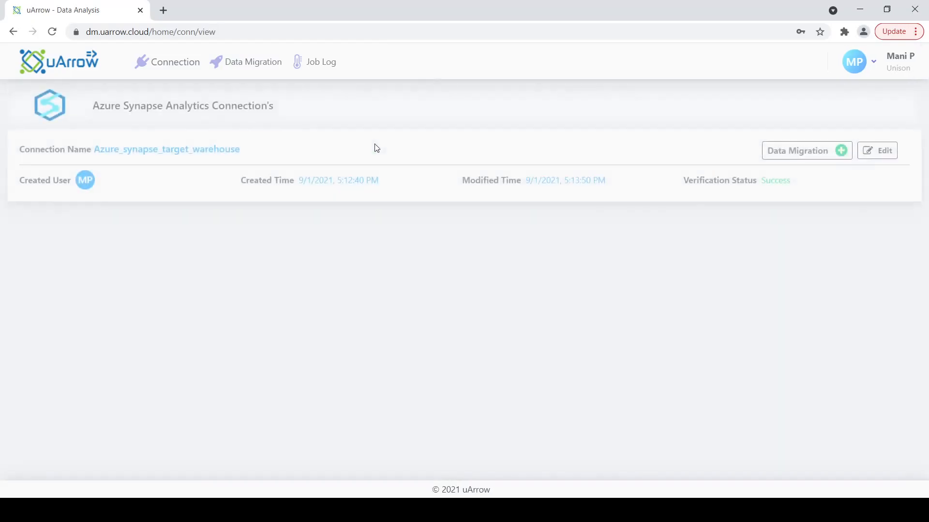
# Step: Go to Data Migration and create a new job, opening its blank Source step
pyautogui.click(165, 62)
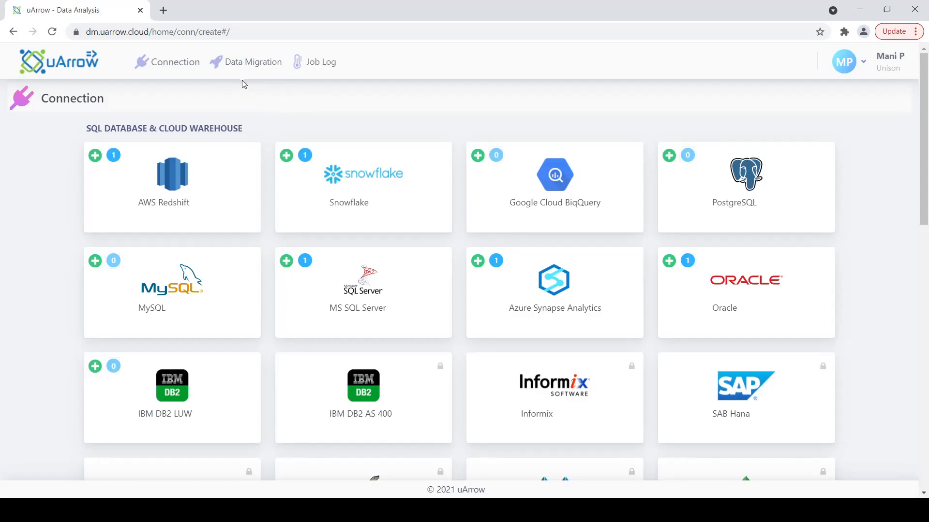
pyautogui.click(258, 67)
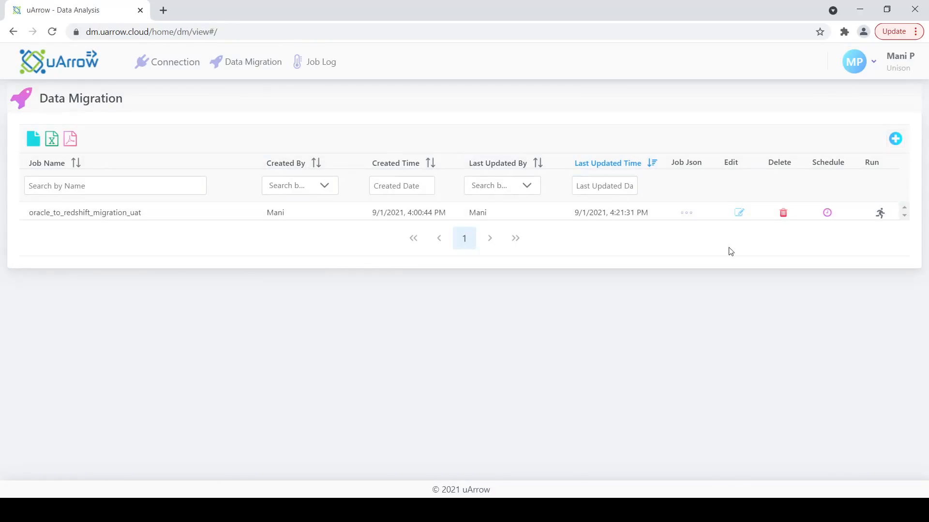
pyautogui.click(895, 139)
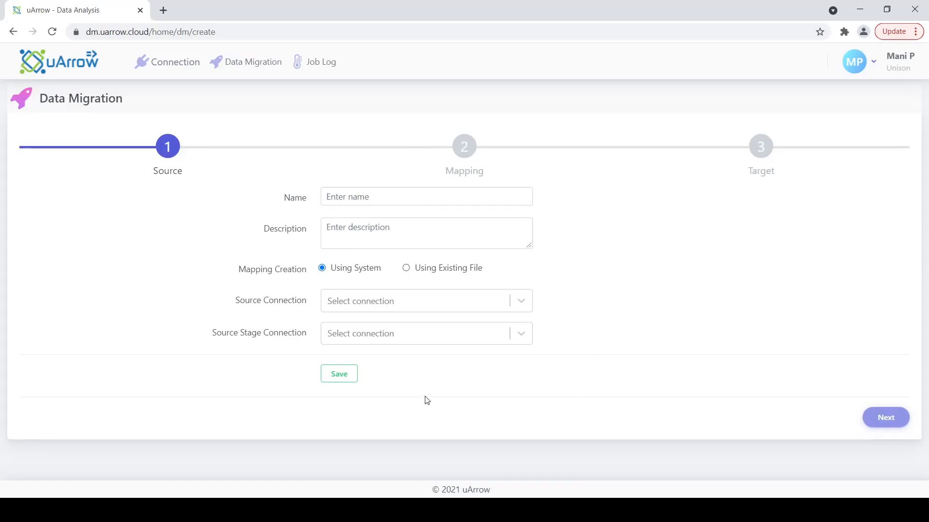
# Step: Name the job mssqlserverToSynapseViaAzureBlob with description 'migrating tables from mssql server to azure synapse'
pyautogui.click(387, 198)
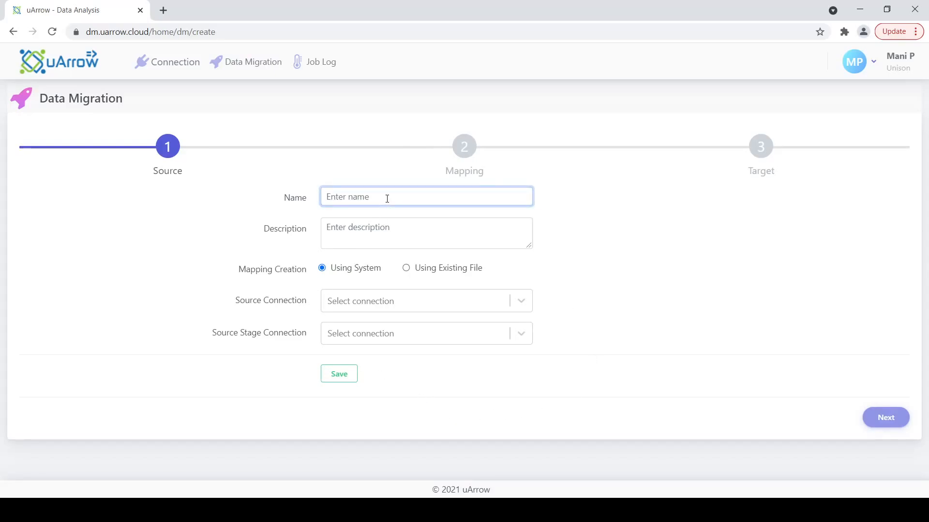
pyautogui.write('mssqlserverToSynapseViaAzureBlob')
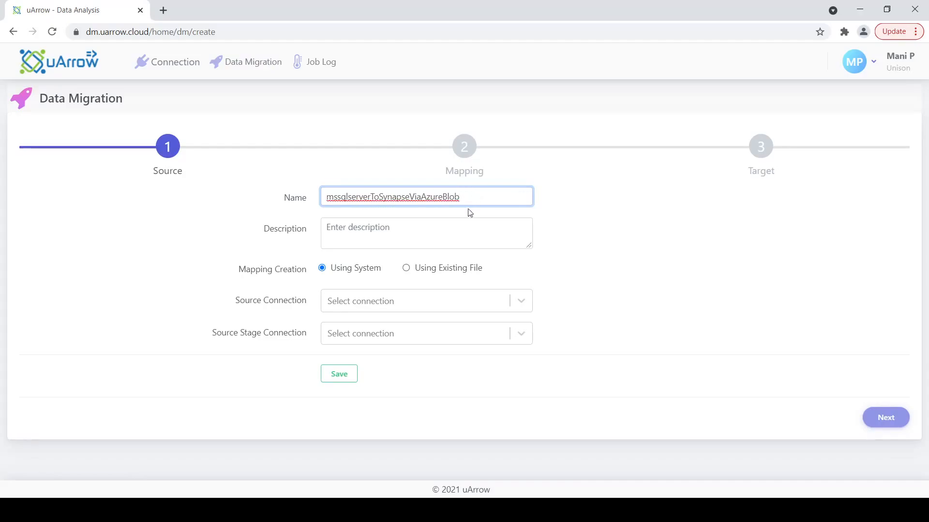
pyautogui.click(433, 233)
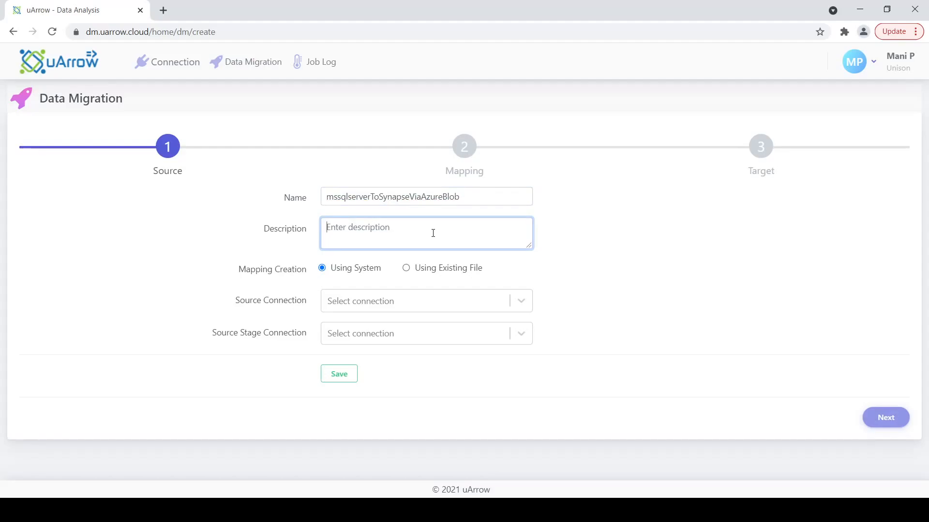
pyautogui.write('migrating tables from ms sql')
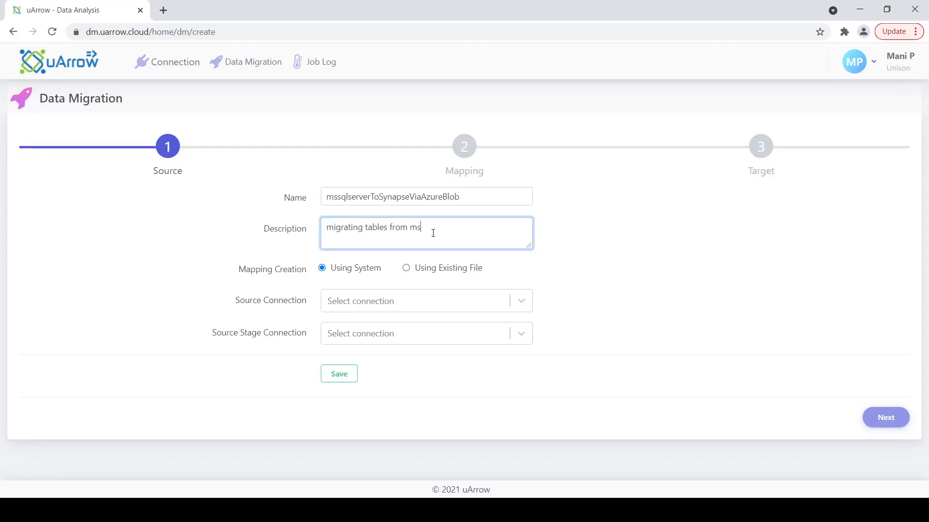
pyautogui.press('BackSpace')
pyautogui.press('BackSpace')
pyautogui.press('BackSpace')
pyautogui.write('sql server to azure synapse')
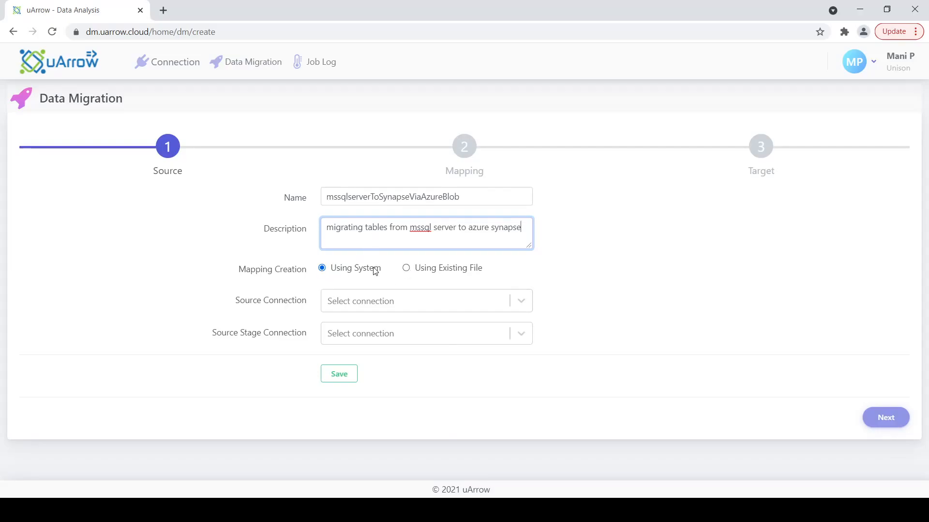
pyautogui.doubleClick(425, 227)
pyautogui.doubleClick(378, 267)
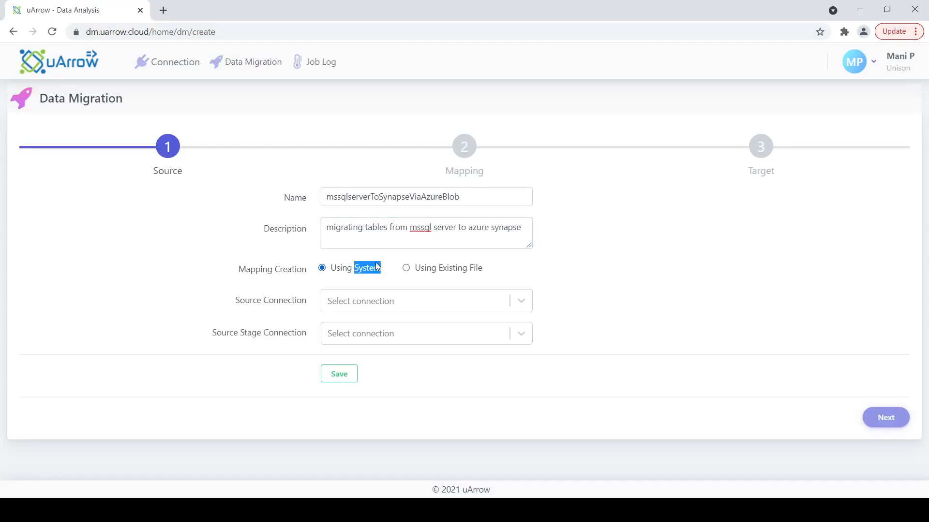
# Step: Choose uArrow MS SQL Server(Source) as source and azure_blob_us_east_source_stage as stage connection
pyautogui.click(370, 303)
pyautogui.write('sq')
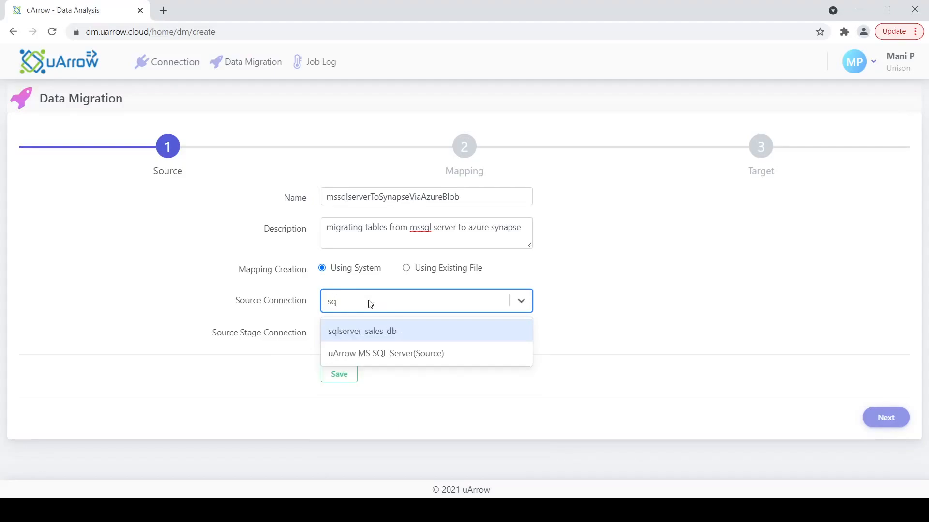
pyautogui.click(388, 354)
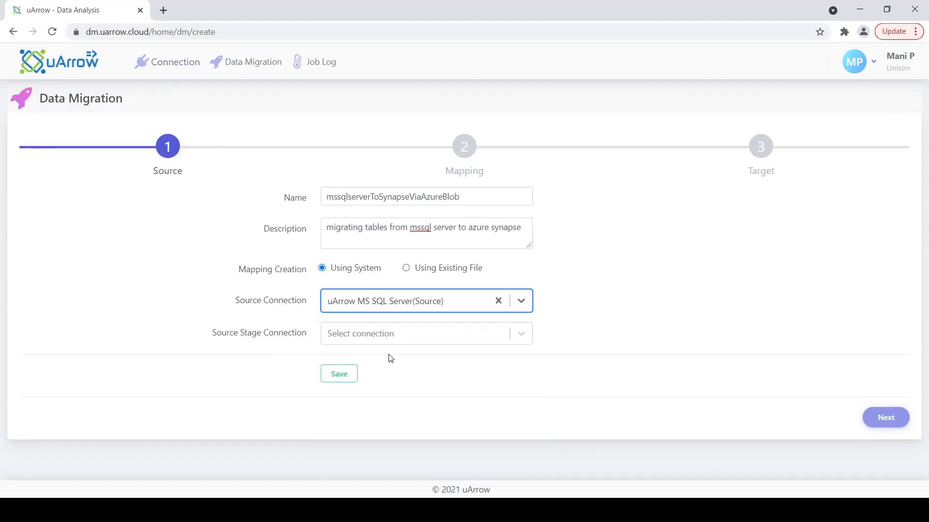
pyautogui.click(362, 336)
pyautogui.write('a')
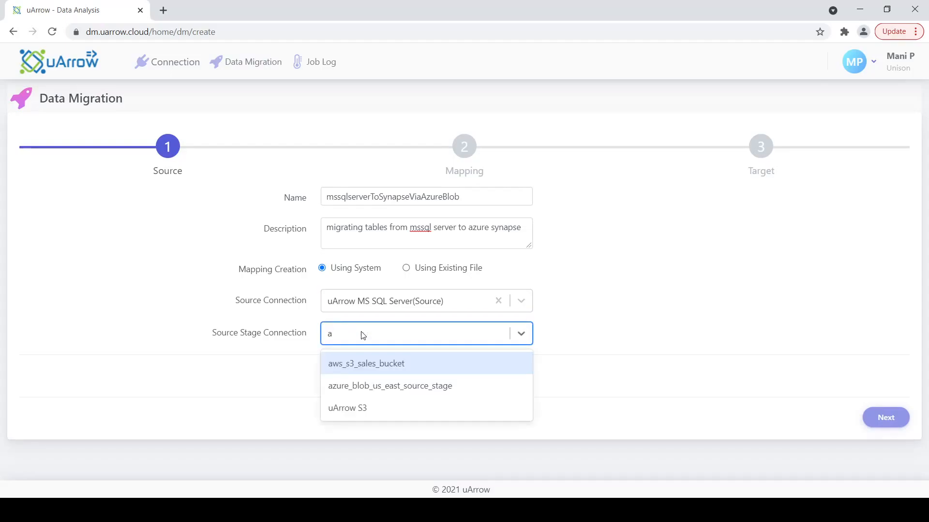
pyautogui.click(385, 386)
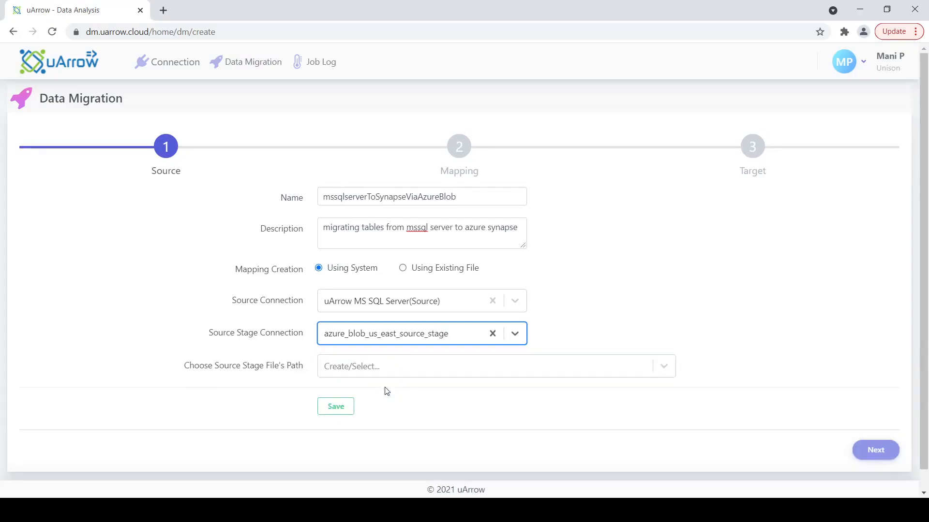
# Step: Create the staging path uarrow/migration/demo/ and save the source settings
pyautogui.click(360, 370)
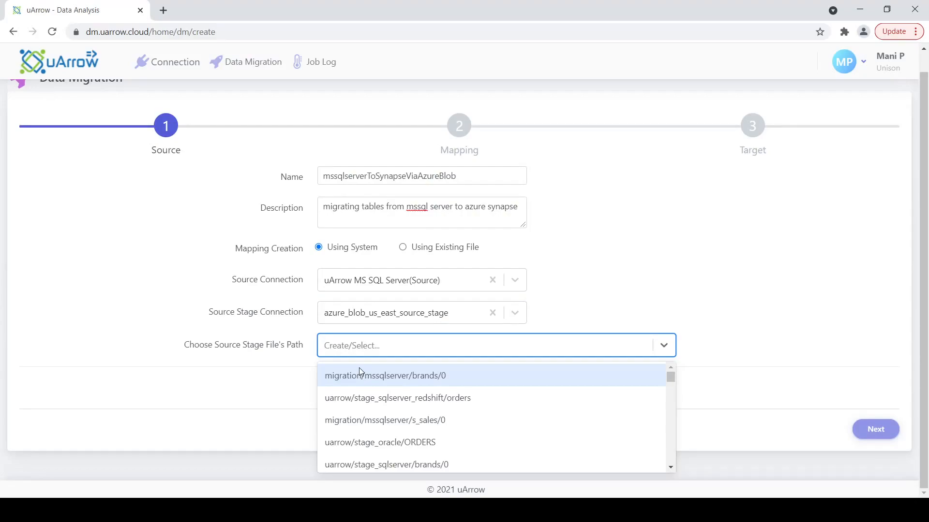
pyautogui.write('uarrow/migra')
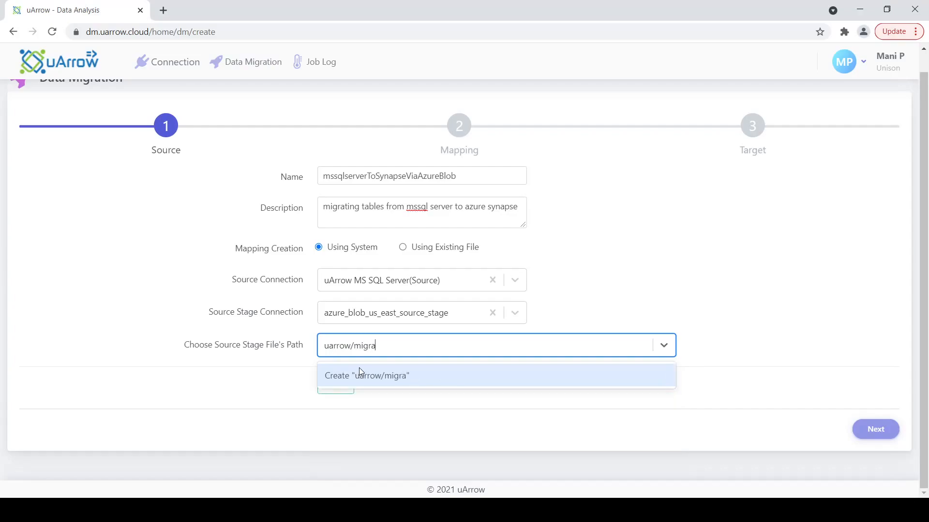
pyautogui.write('tion/demo/')
pyautogui.click(391, 375)
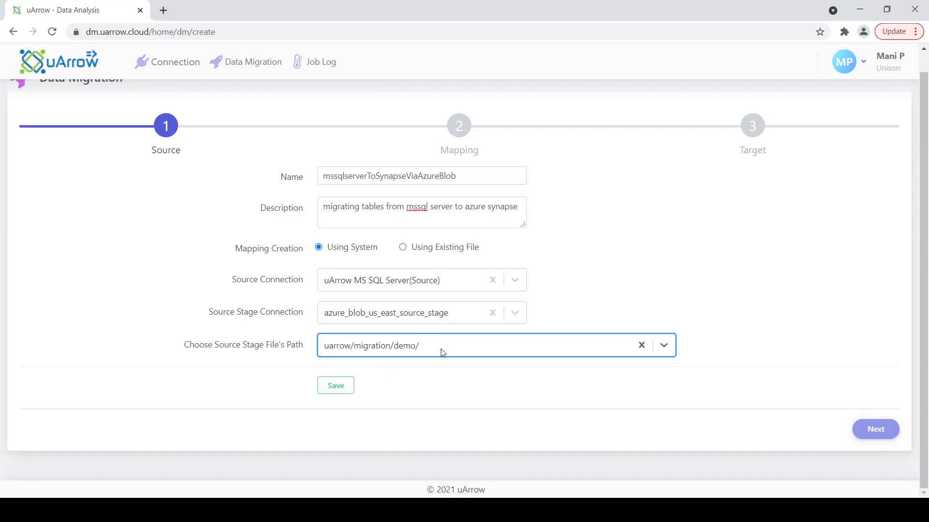
pyautogui.click(342, 388)
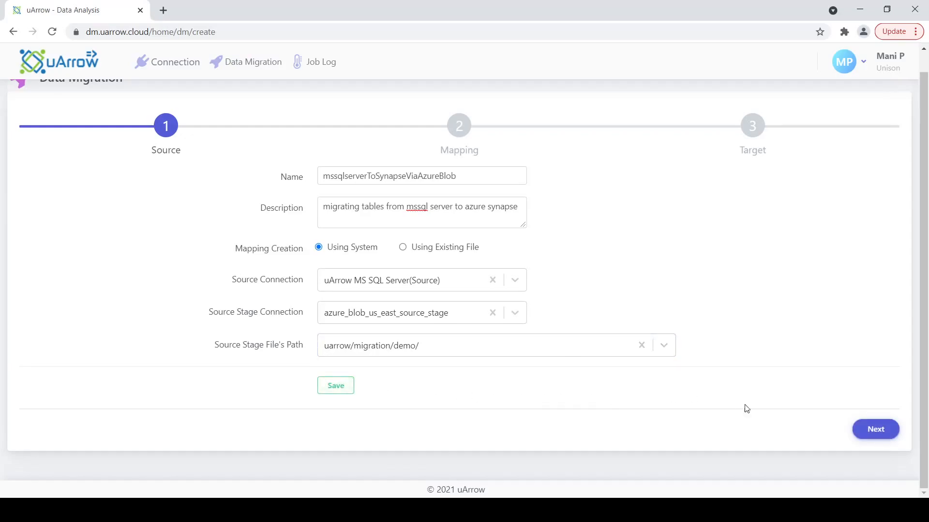
# Step: Advance to the Mapping step and review tables like brands, orders and stocks mapped to same-named targets
pyautogui.click(877, 433)
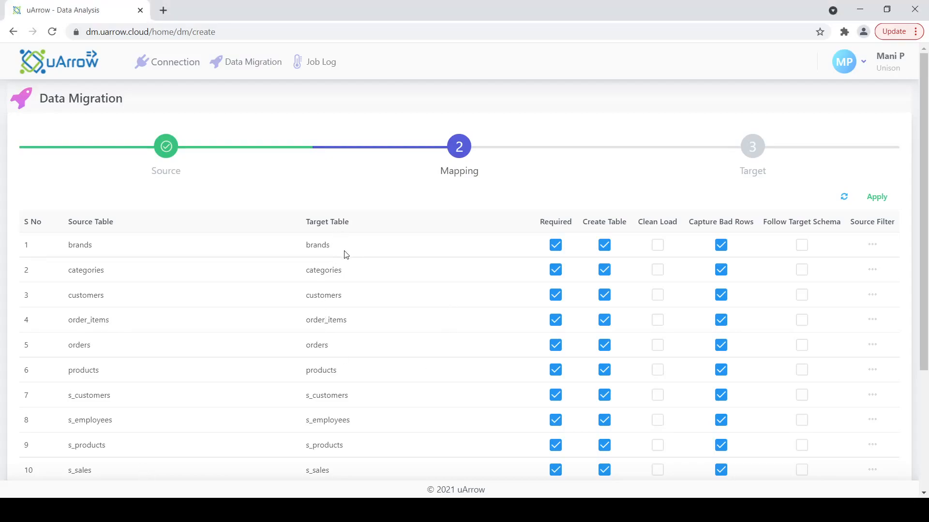
pyautogui.scroll(-3, 346, 255)
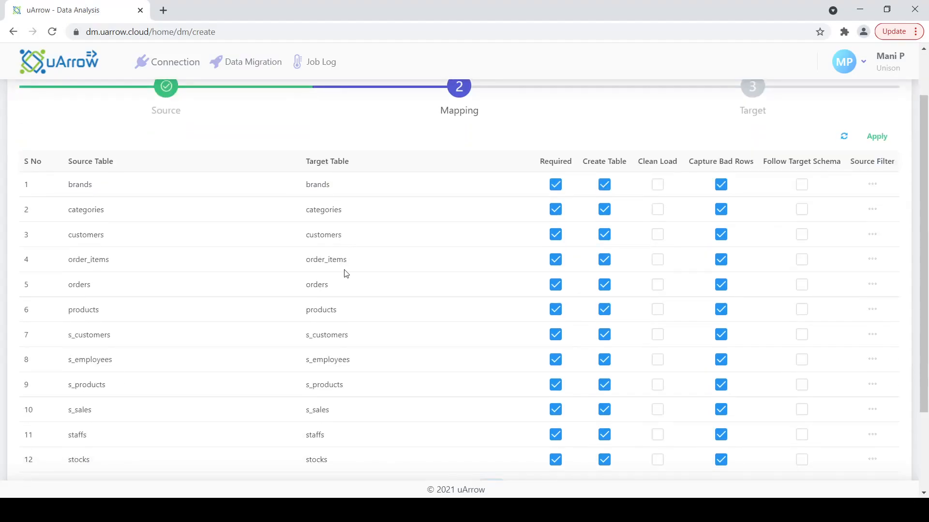
pyautogui.scroll(3, 347, 273)
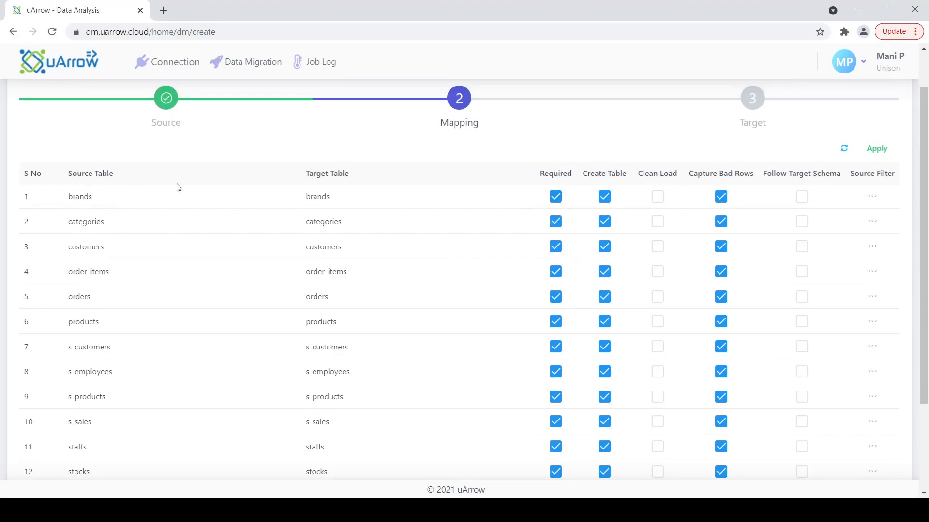
# Step: Toggle the brands table's Required and Create Table options off and back on, leaving both enabled
pyautogui.click(556, 198)
pyautogui.click(556, 197)
pyautogui.click(605, 197)
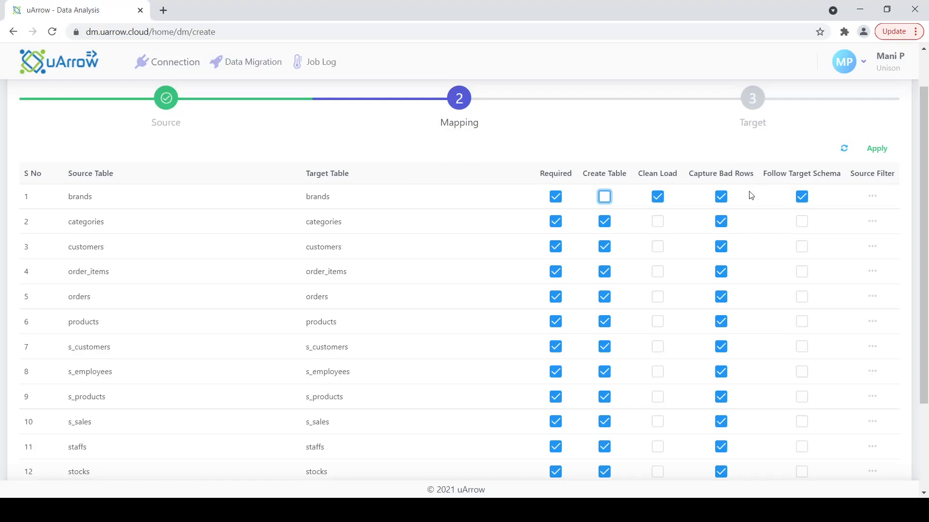
pyautogui.click(604, 199)
# Step: Review the second page of table mappings, then return to page 1 and open the brands Source Filter
pyautogui.scroll(-3, 485, 245)
pyautogui.scroll(3, 484, 245)
pyautogui.scroll(-3, 525, 348)
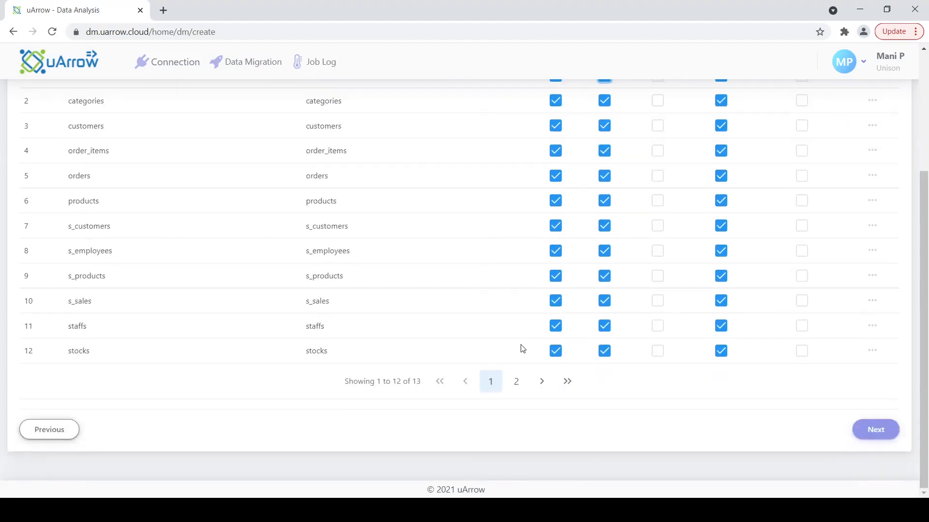
pyautogui.click(516, 382)
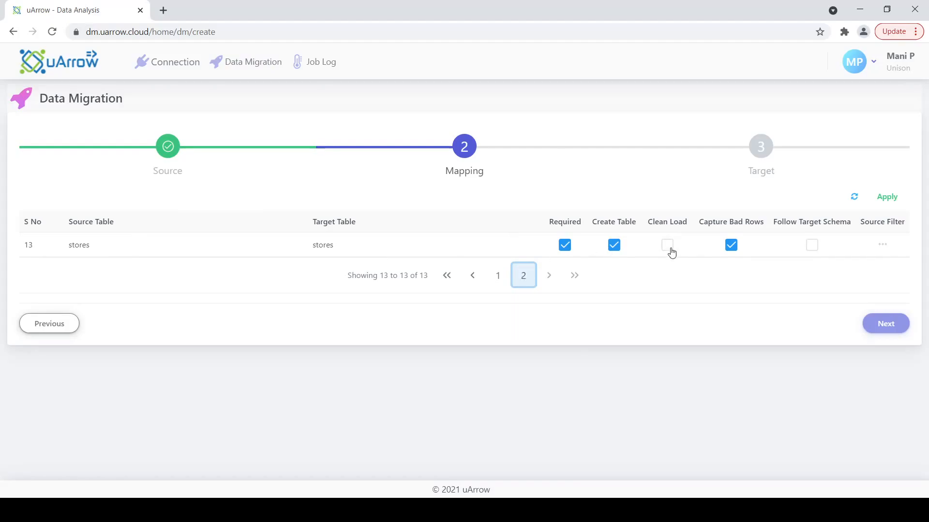
pyautogui.click(498, 277)
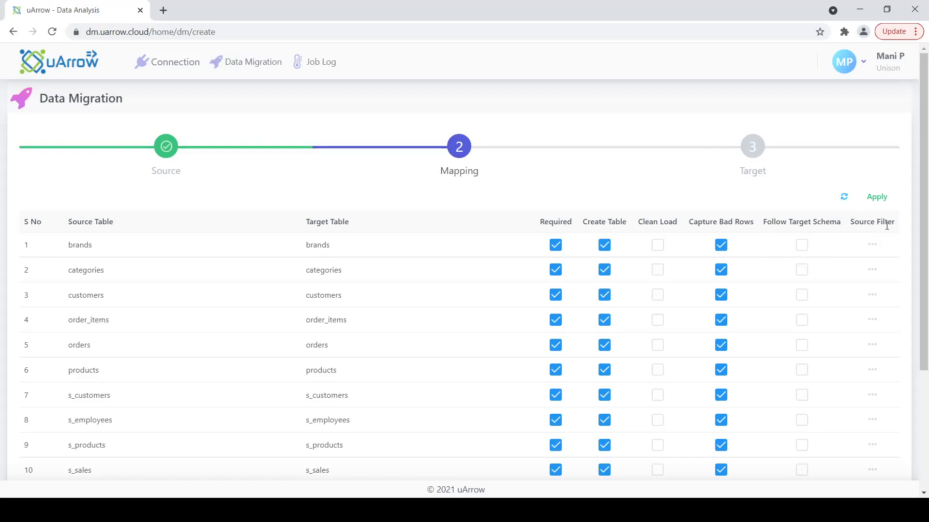
pyautogui.click(873, 245)
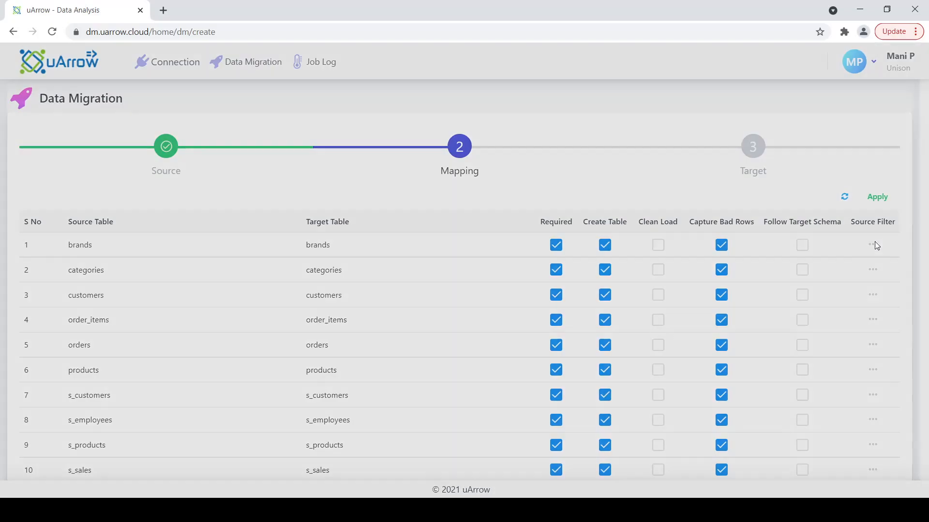
# Step: Dismiss the brands Filter dialog, leaving the SQL filter condition empty
pyautogui.click(440, 163)
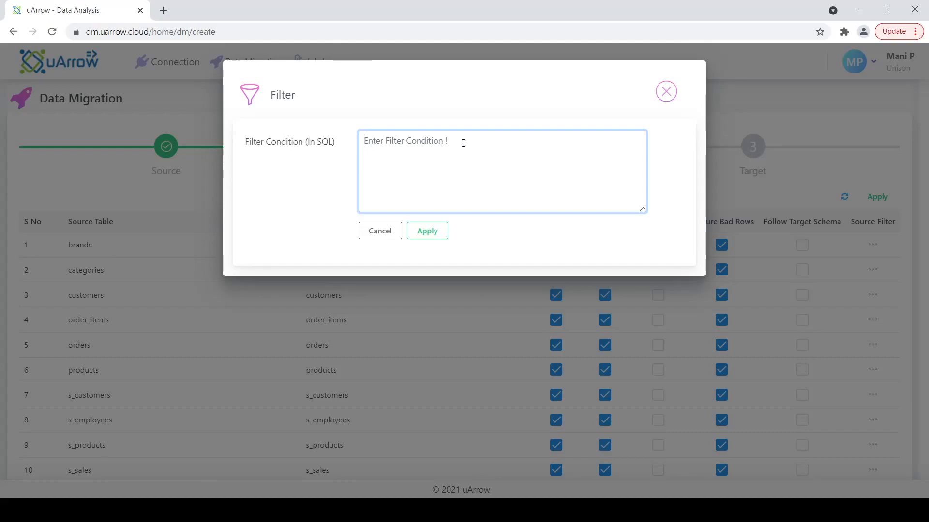
pyautogui.click(667, 91)
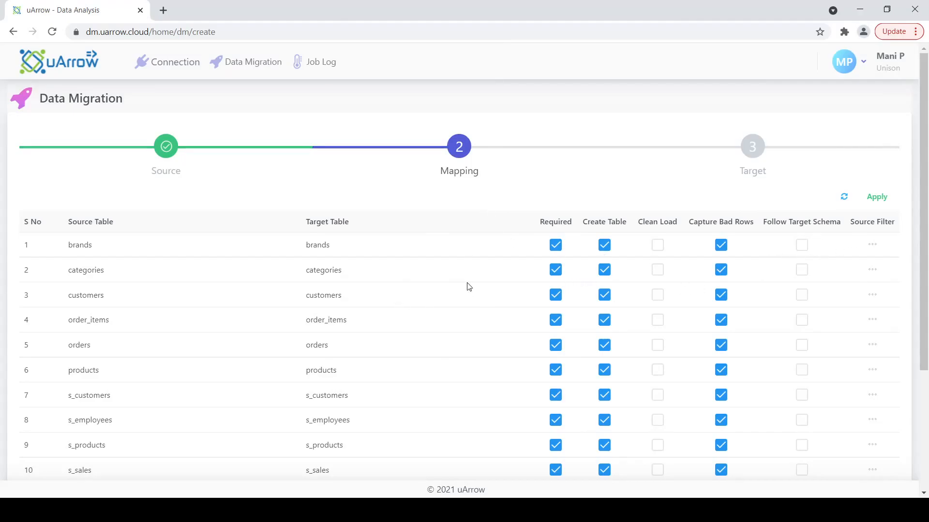
pyautogui.scroll(-2, 497, 259)
pyautogui.scroll(1, 497, 259)
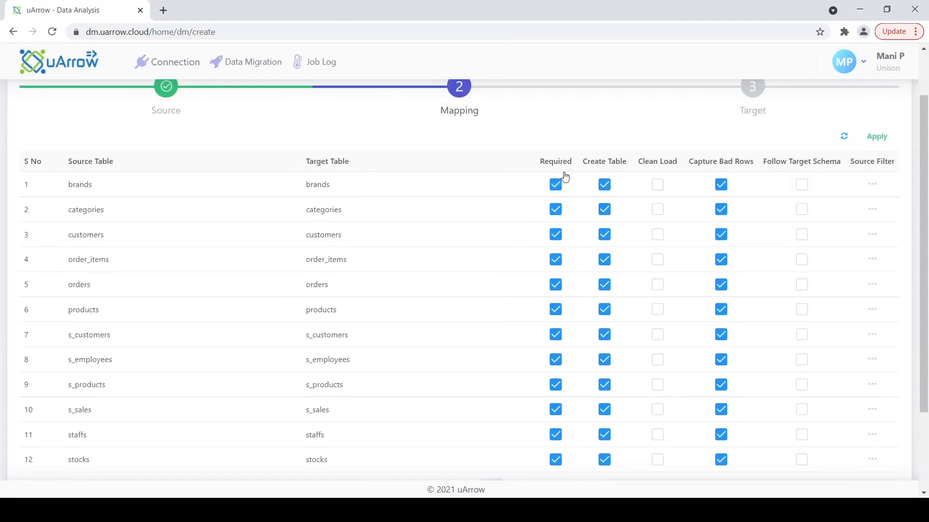
pyautogui.scroll(-2, 575, 316)
pyautogui.scroll(3, 706, 208)
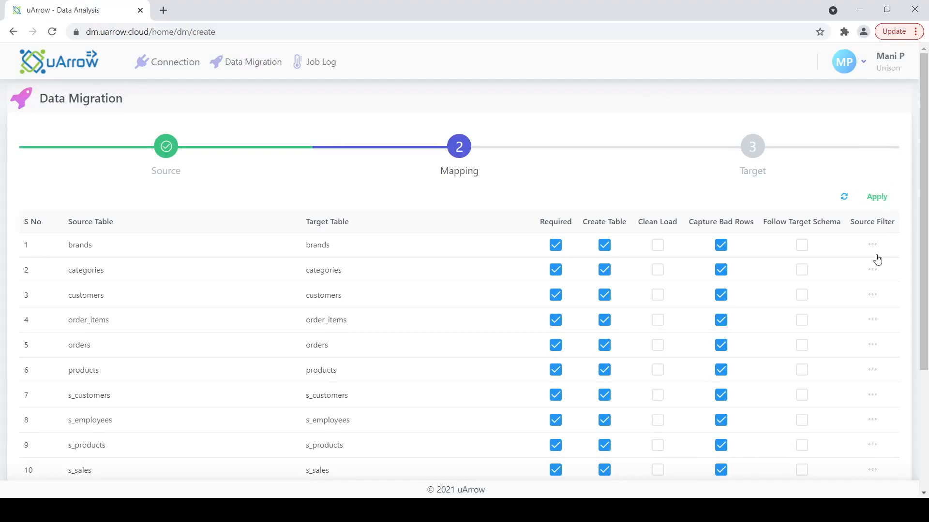
pyautogui.scroll(-3, 822, 242)
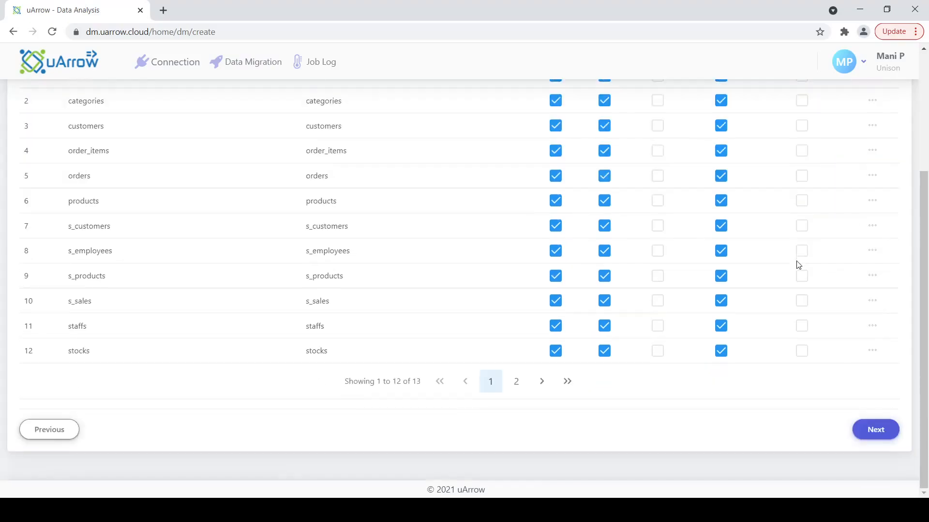
# Step: Move to the Target step and browse the Target Stage Connection options
pyautogui.click(891, 436)
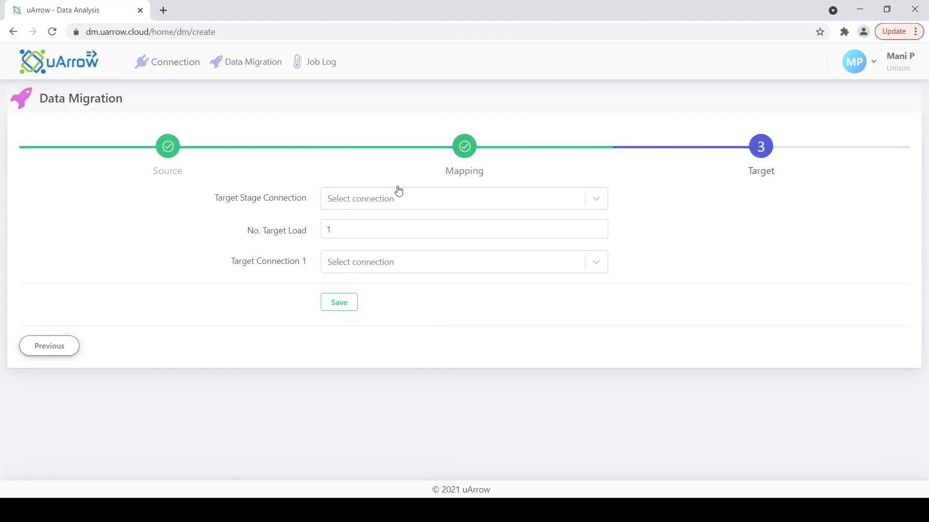
pyautogui.click(351, 199)
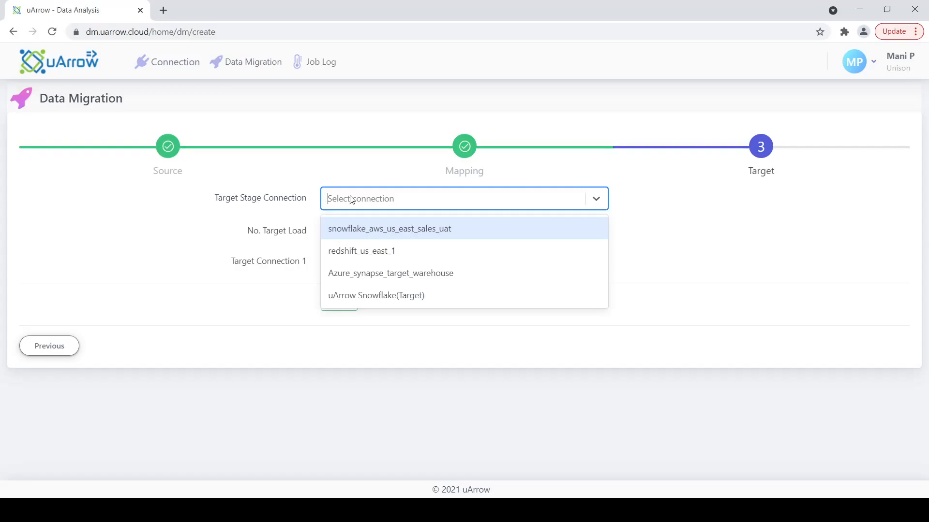
pyautogui.press('Down')
pyautogui.press('Down')
pyautogui.press('Down')
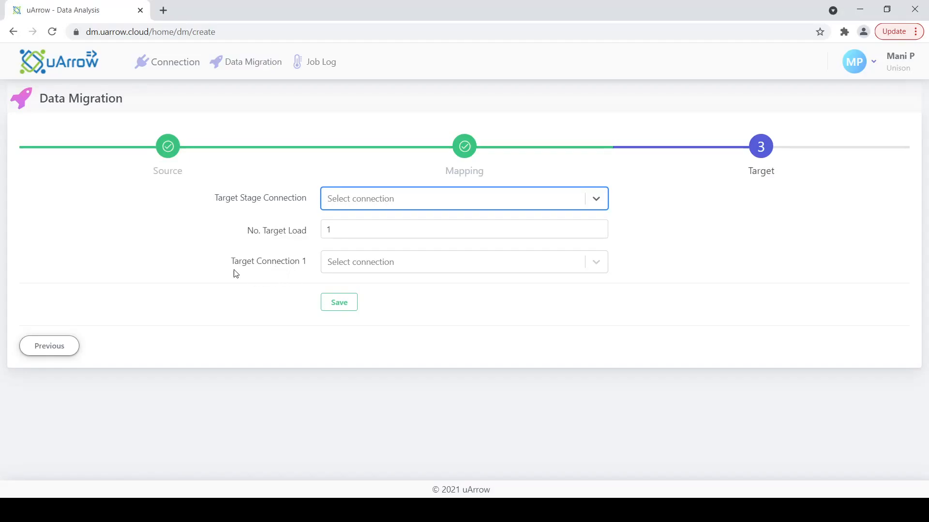
# Step: Highlight the Target Connection 1 and Target Stage Connection labels without choosing anything
pyautogui.moveTo(232, 264); pyautogui.dragTo(297, 265)
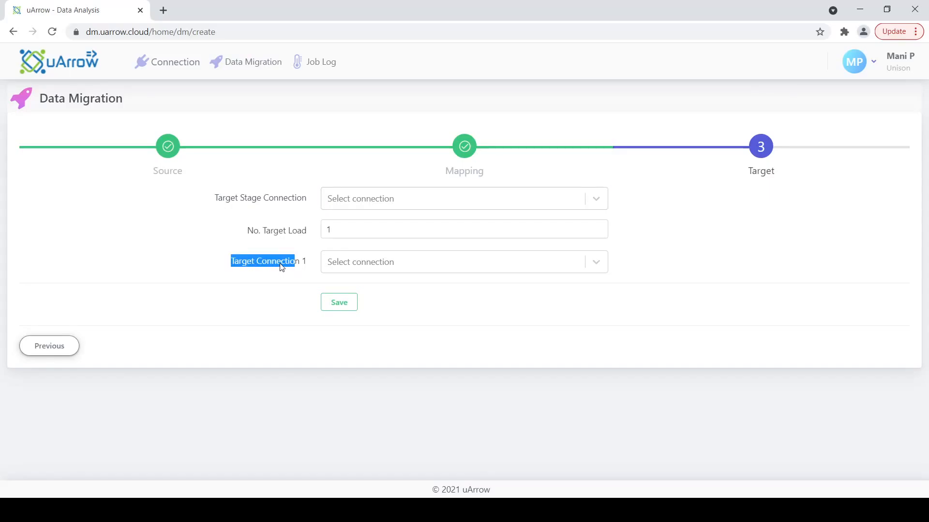
pyautogui.click(281, 265)
pyautogui.moveTo(243, 264); pyautogui.dragTo(282, 262)
pyautogui.click(226, 202)
pyautogui.moveTo(264, 198); pyautogui.dragTo(229, 201)
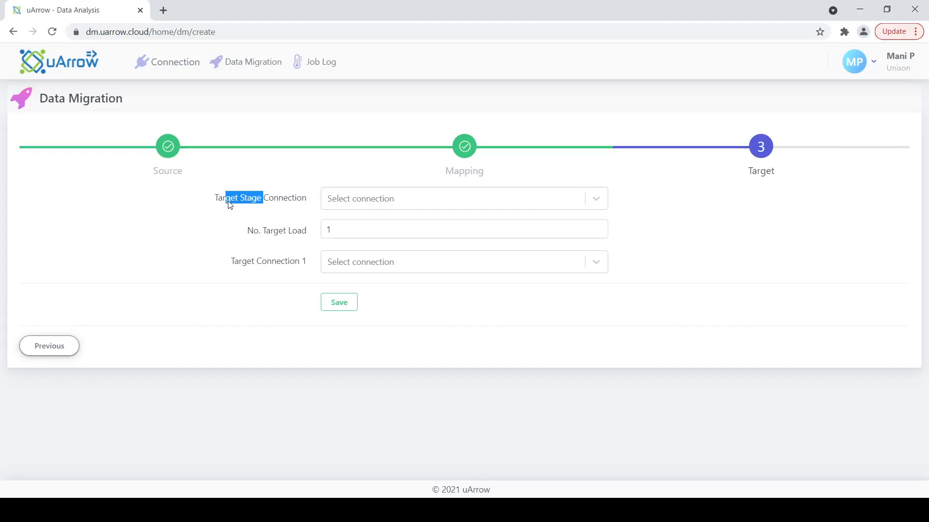
# Step: Set stage connection and Target Connection 1 to Azure_synapse_target_warehouse, with target loads briefly at 2
pyautogui.click(360, 199)
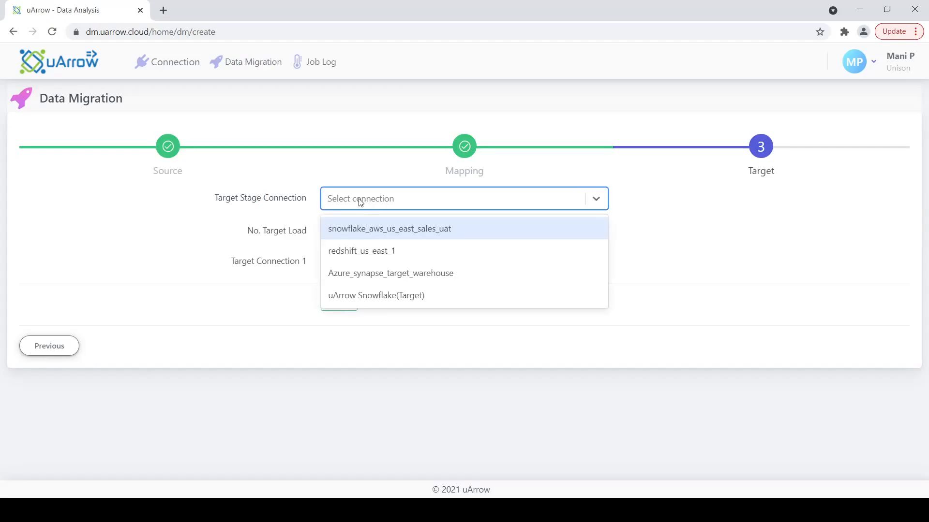
pyautogui.click(415, 273)
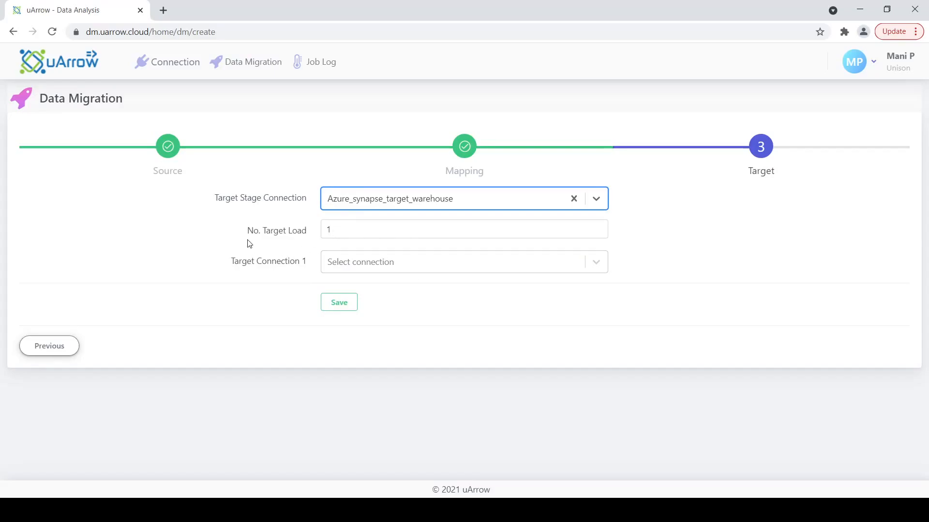
pyautogui.click(343, 230)
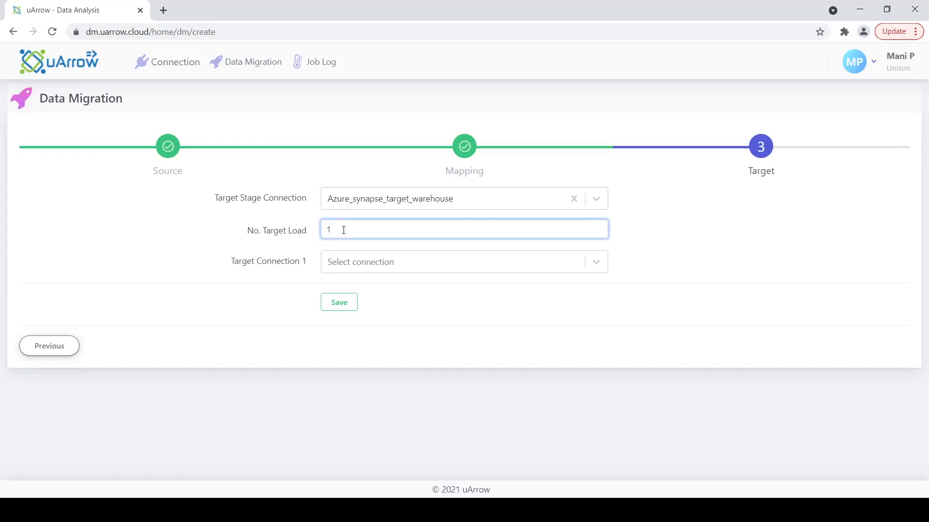
pyautogui.press('BackSpace')
pyautogui.write('2')
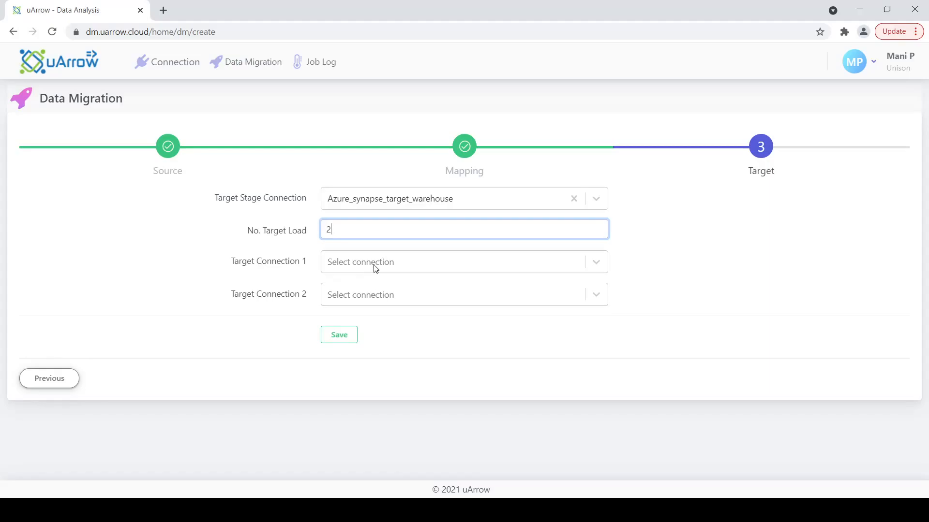
pyautogui.click(359, 264)
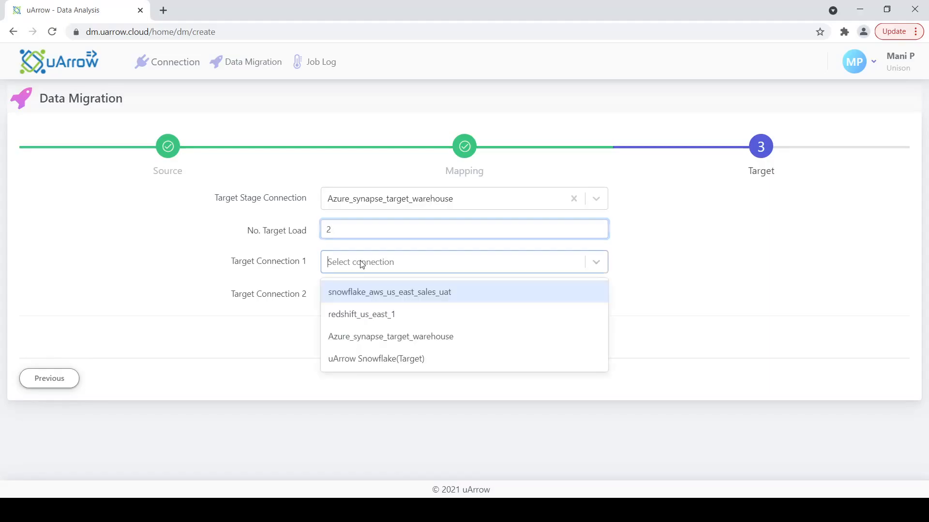
pyautogui.click(403, 336)
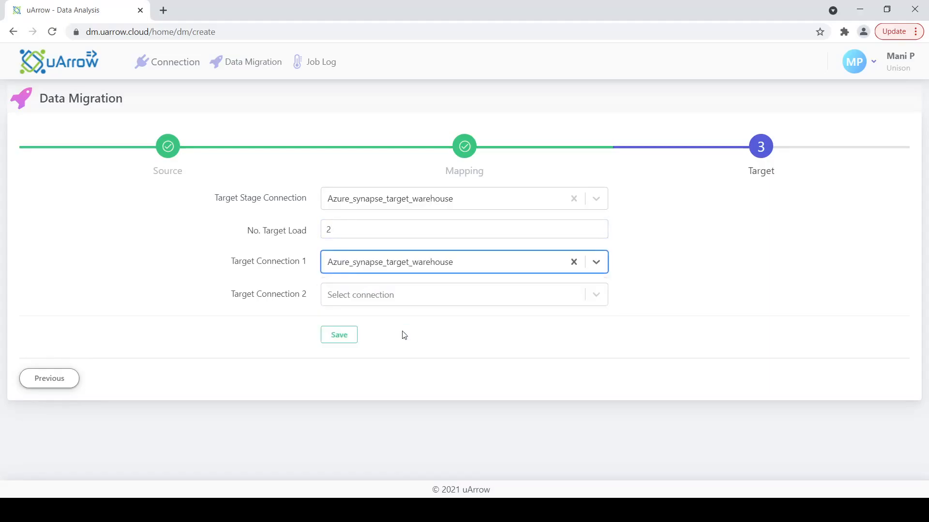
# Step: Reset No. Target Load to 1, reconfirm Azure_synapse_target_warehouse for Target Connection 1, and save
pyautogui.click(352, 230)
pyautogui.press('BackSpace')
pyautogui.write('1')
pyautogui.click(463, 266)
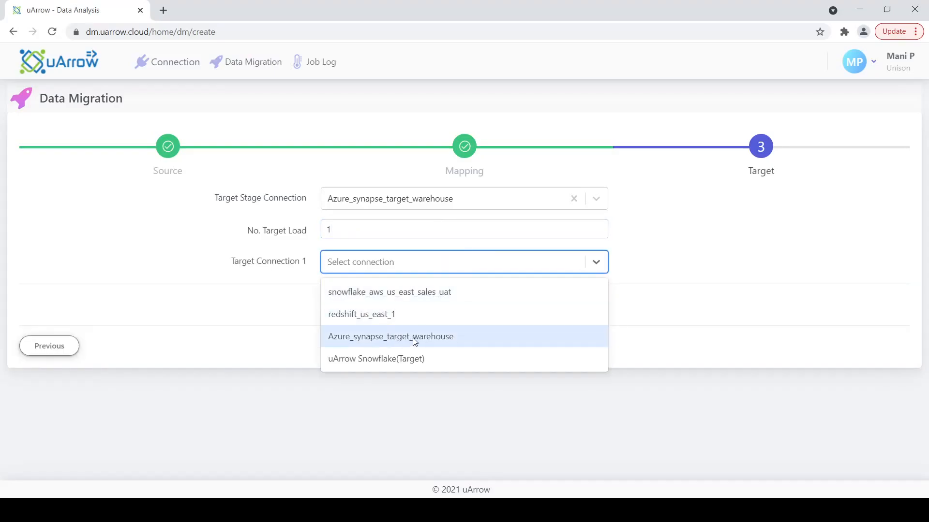
pyautogui.click(434, 337)
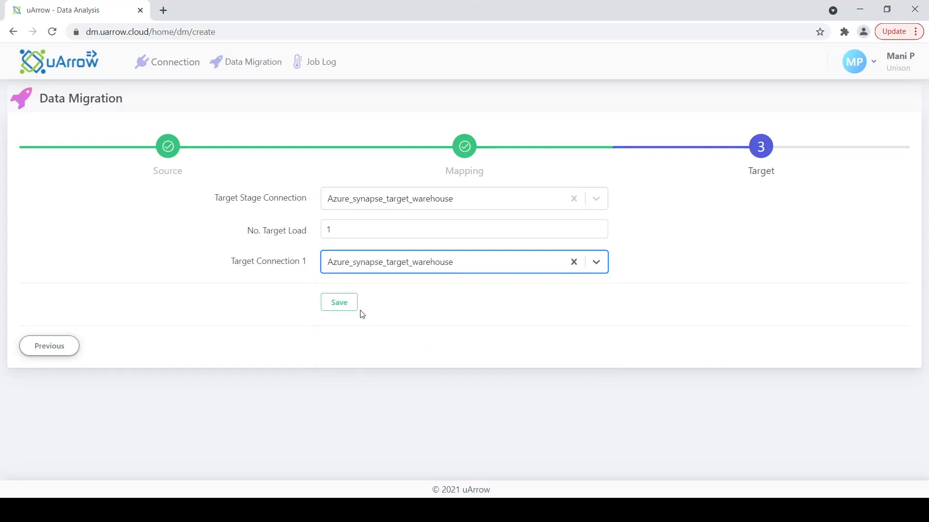
pyautogui.click(341, 302)
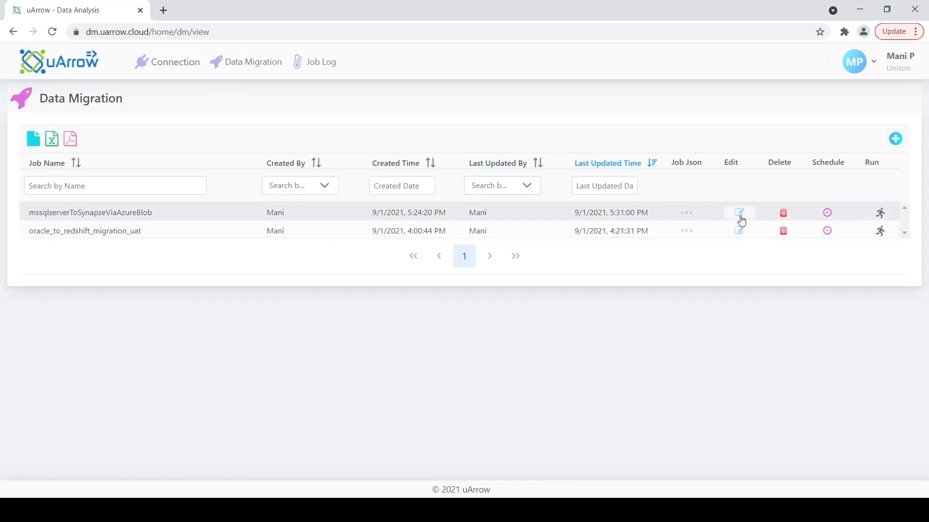
# Step: Open the Job Json details for the mssqlserverToSynapseViaAzureBlob job
pyautogui.click(686, 213)
# Step: Expand the root node of the job JSON, then close the Job Details dialog
pyautogui.click(301, 137)
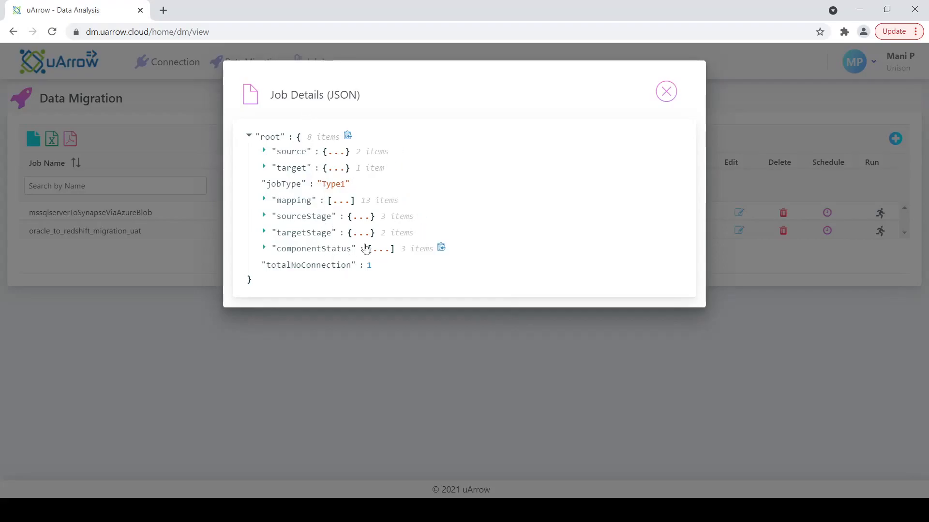
pyautogui.click(664, 98)
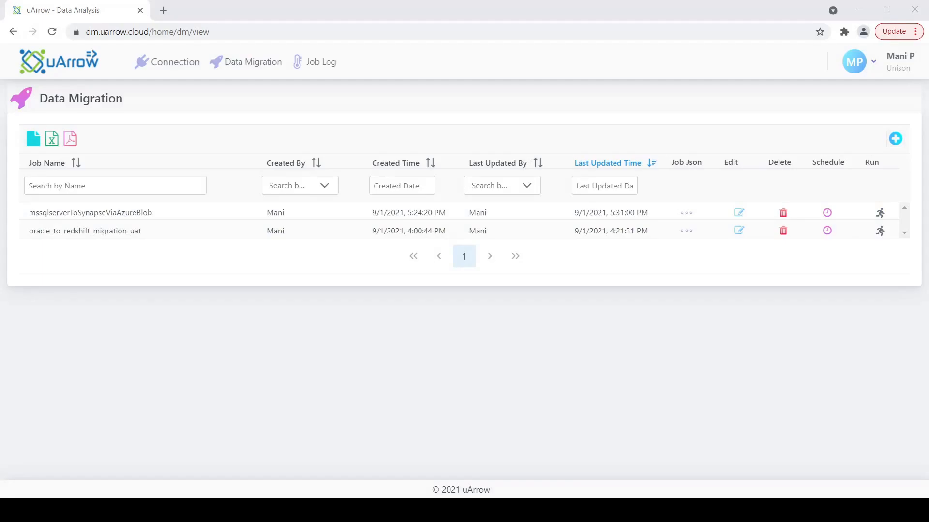
# Step: Run the mssqlserverToSynapseViaAzureBlob job from the Data Migration list, starting run 313
pyautogui.click(125, 492)
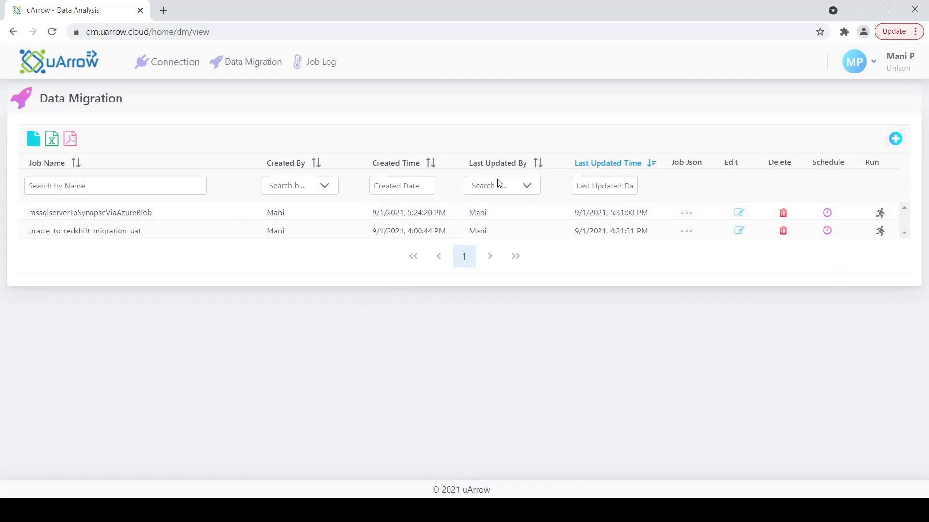
pyautogui.click(880, 214)
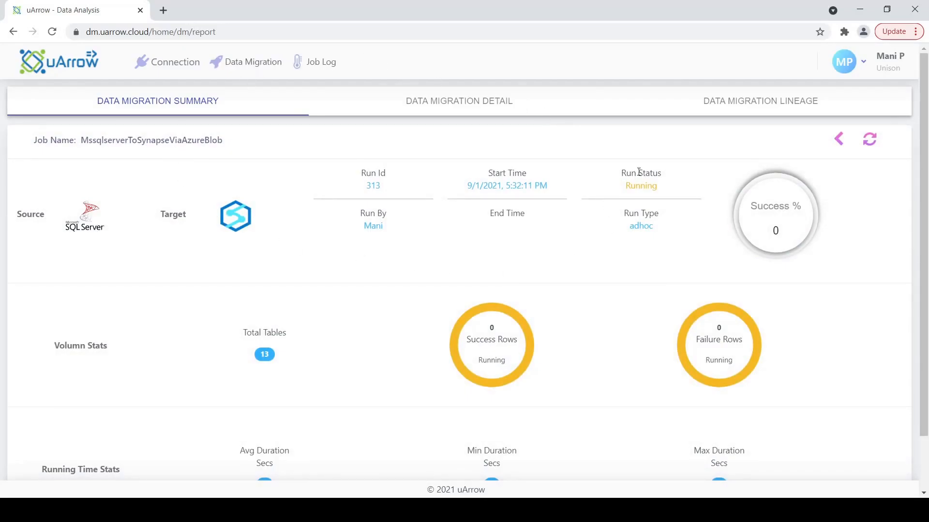
pyautogui.click(328, 66)
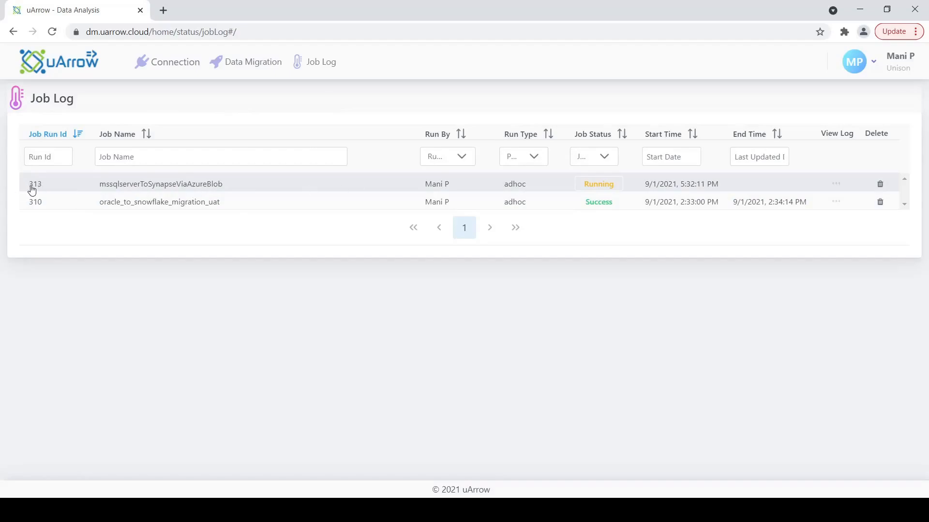
pyautogui.click(605, 186)
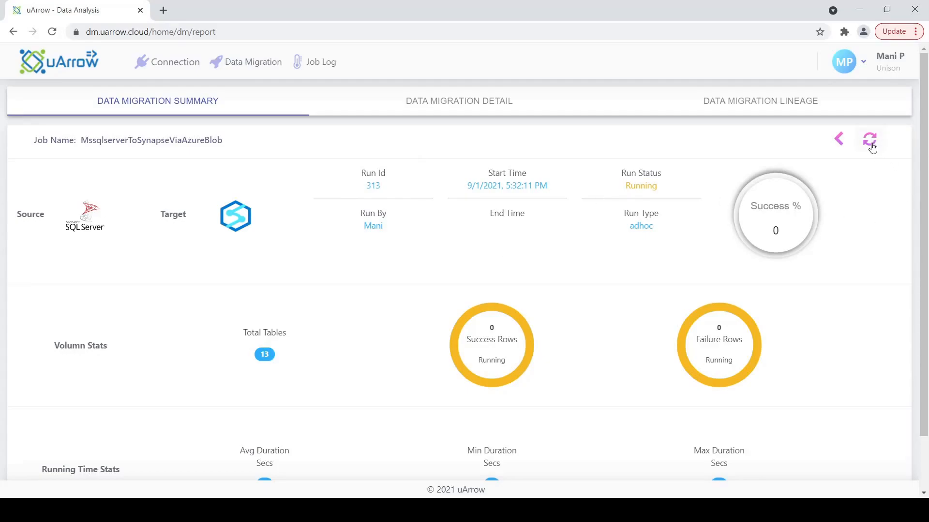
# Step: Refresh the Data Migration Detail tab to show all 13 tables with Success and 0 failed rows
pyautogui.click(454, 106)
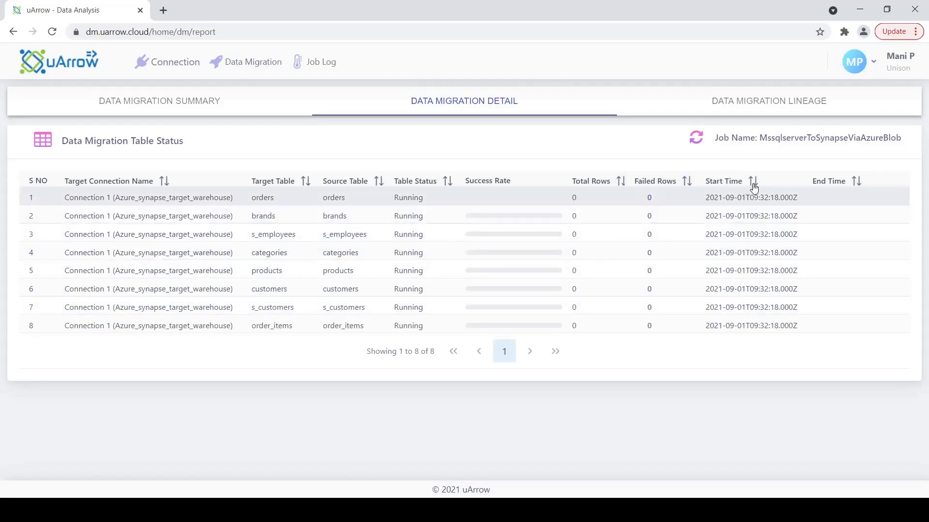
pyautogui.click(692, 139)
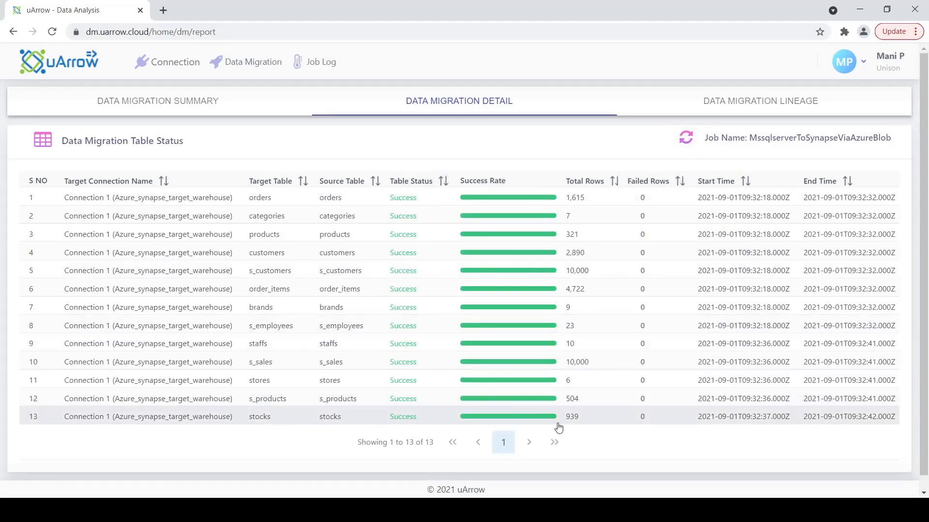
# Step: Open the Data Migration Lineage tab and scroll through the Data Pipeline diagram
pyautogui.click(724, 104)
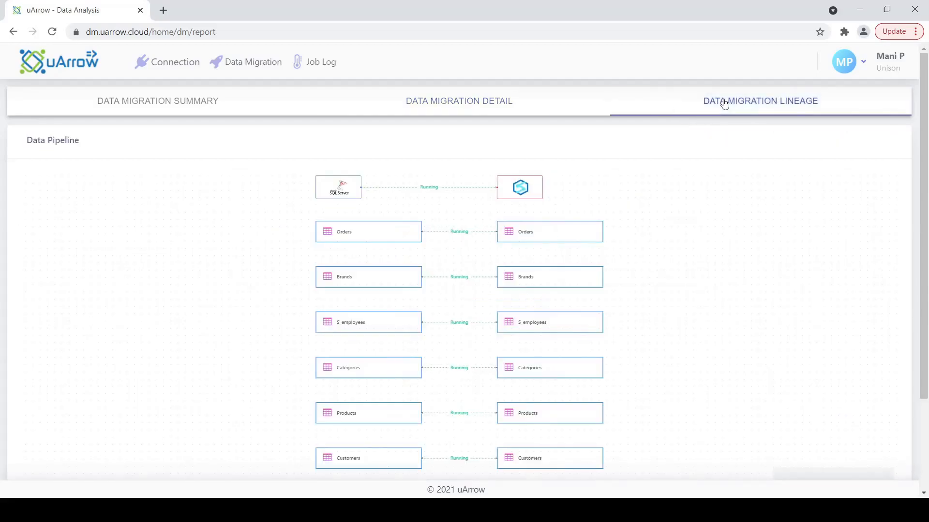
pyautogui.scroll(4, 504, 249)
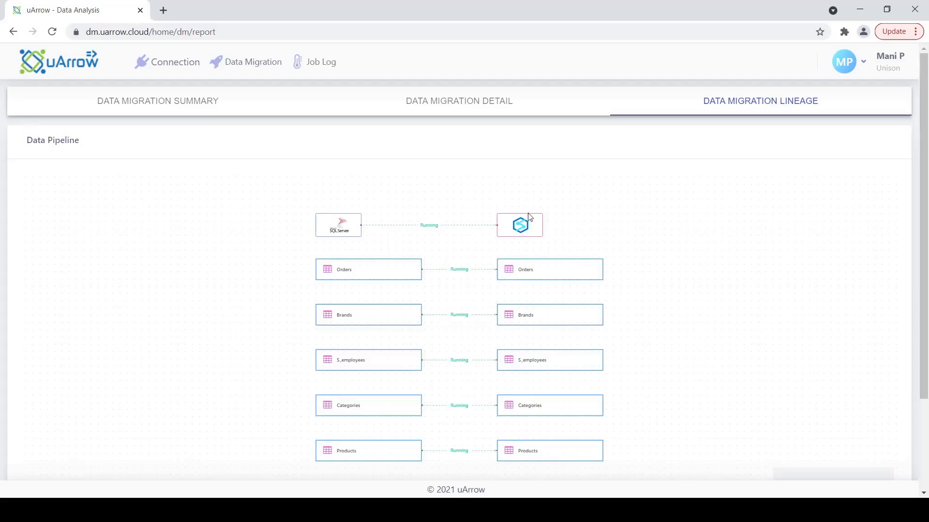
pyautogui.scroll(-1, 512, 252)
pyautogui.scroll(-2, 511, 251)
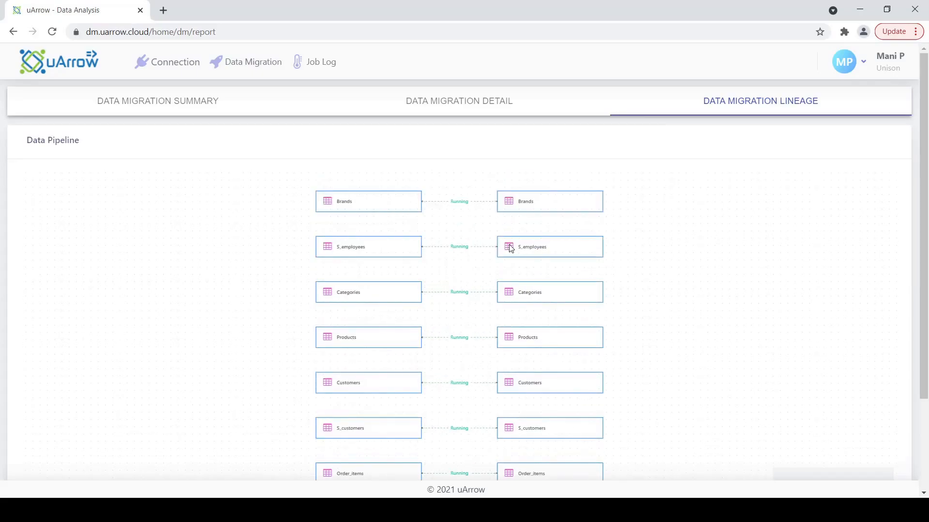
pyautogui.scroll(-3, 511, 248)
pyautogui.scroll(7, 512, 248)
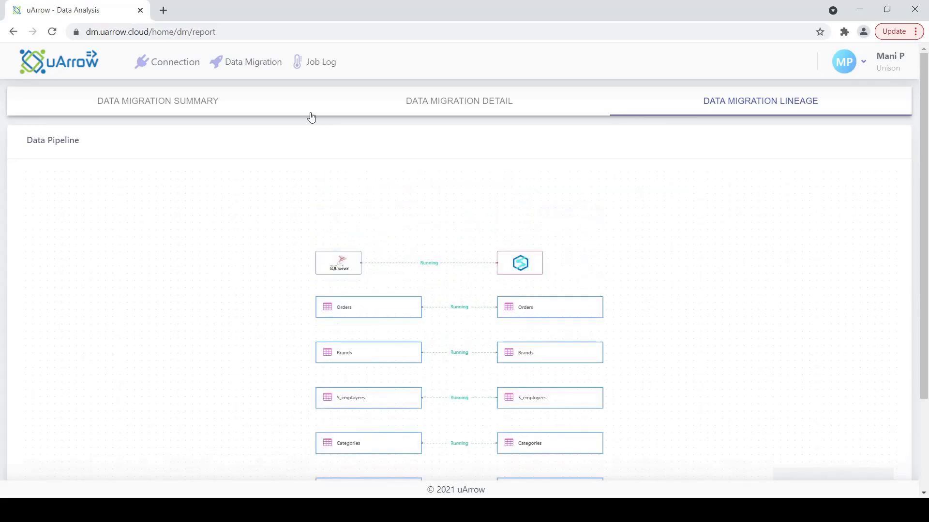
# Step: Open and reload the Job Log to confirm run 313 finished with Success at 5:34:09 PM
pyautogui.click(331, 62)
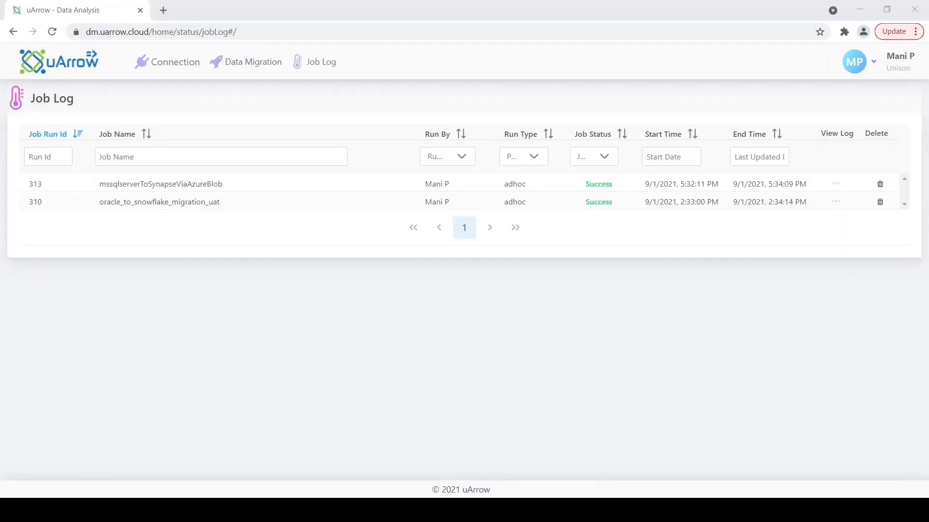
pyautogui.click(430, 310)
pyautogui.click(338, 67)
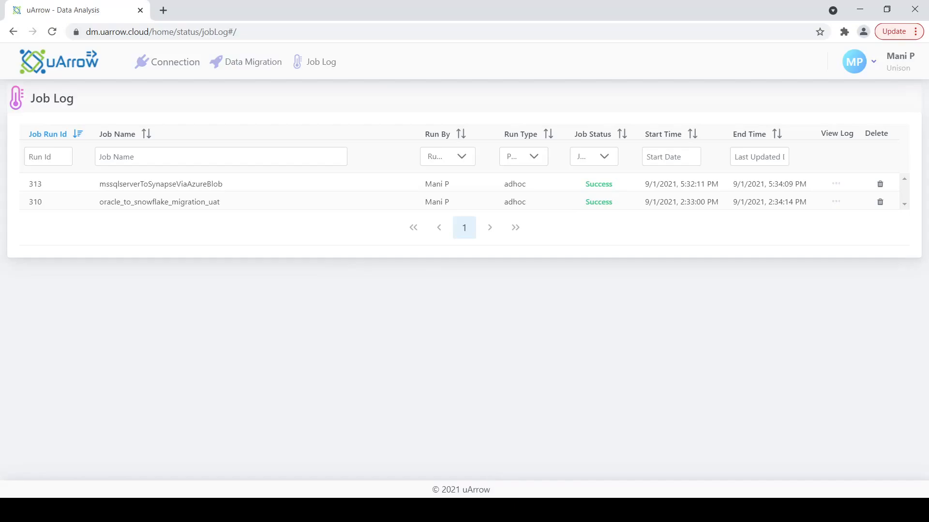
pyautogui.hotkey('alt', 'Tab')
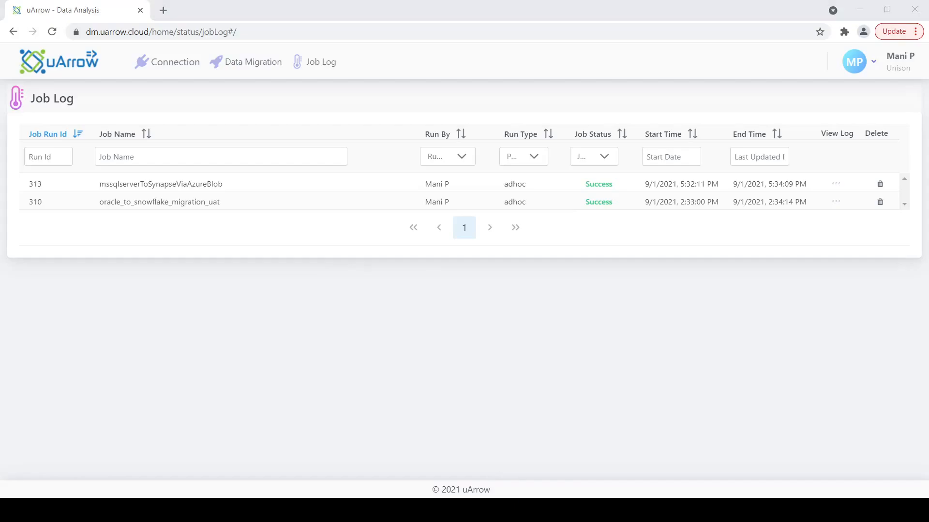